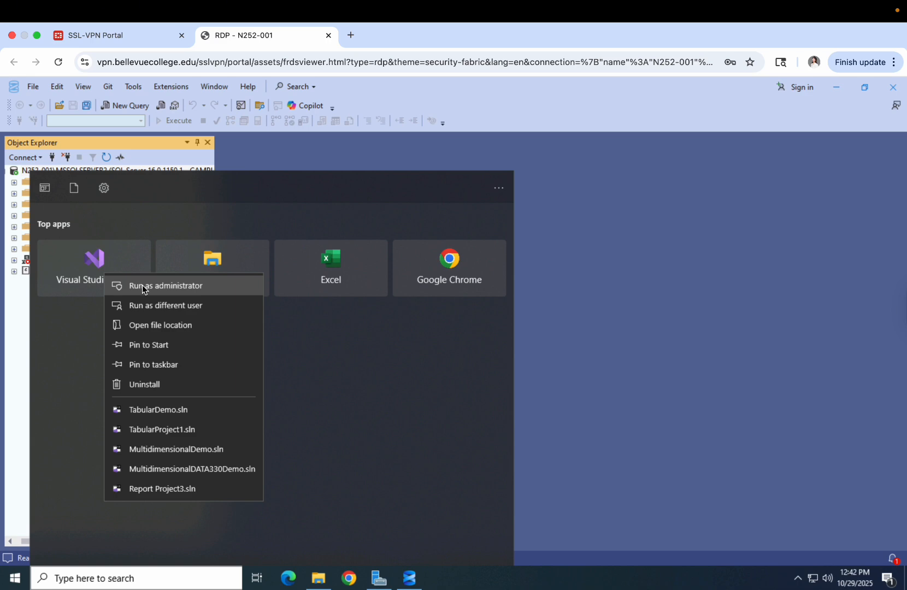
# Launch Visual Studio 2022 as administrator and begin a new project
pyautogui.click(143, 288)
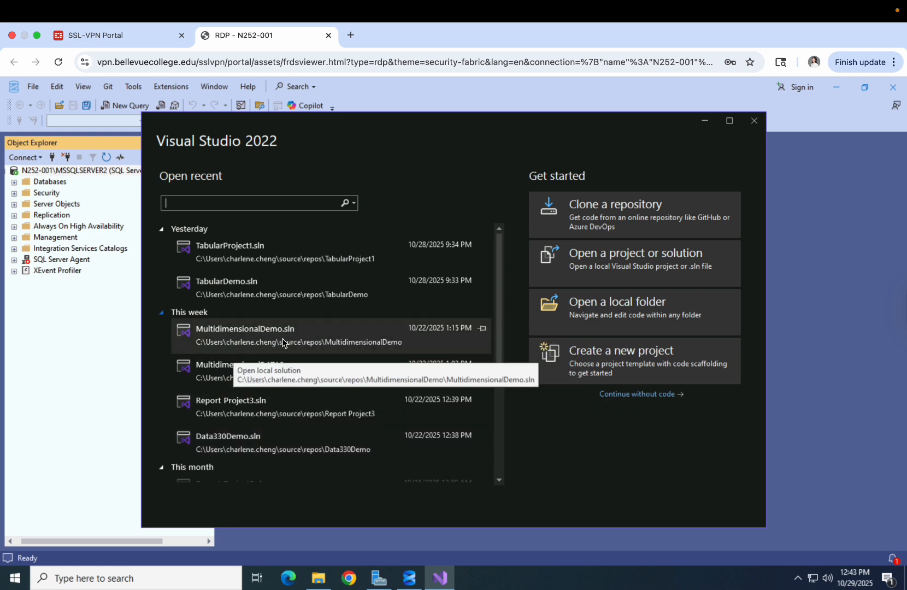
pyautogui.click(593, 354)
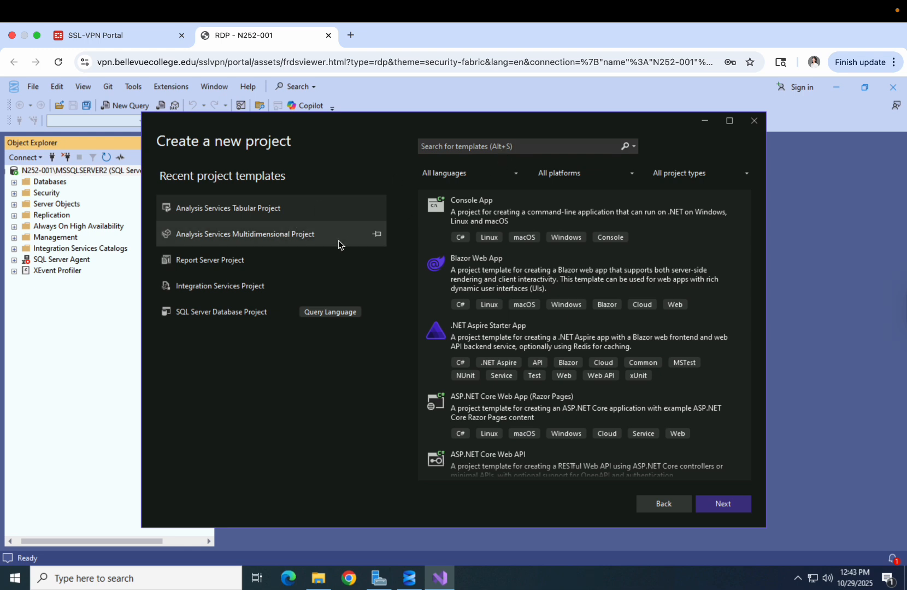
# Search the templates for 'Analysis' and pick Analysis Services Tabular Project
pyautogui.click(522, 149)
pyautogui.write('Anny')
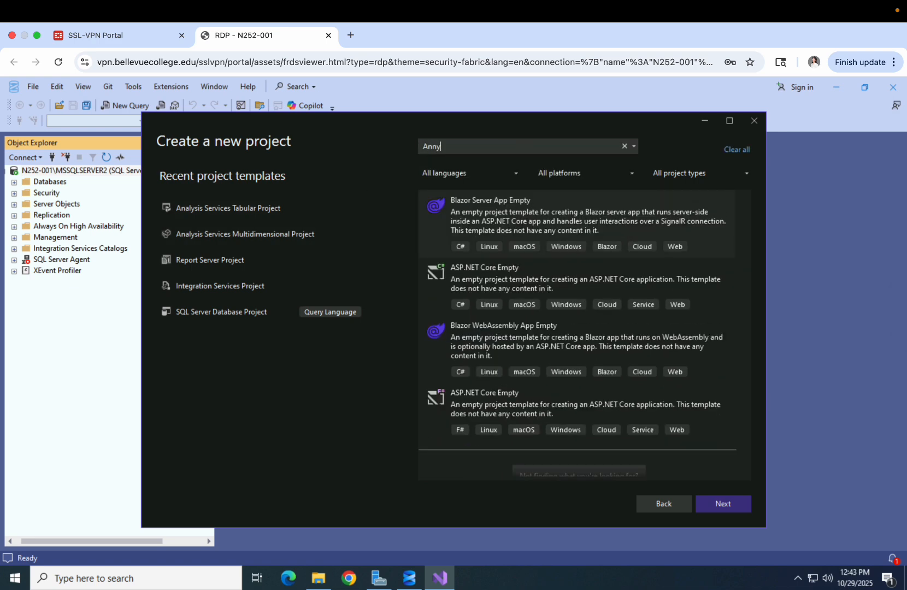
pyautogui.press('BackSpace')
pyautogui.press('BackSpace')
pyautogui.write('nalysis')
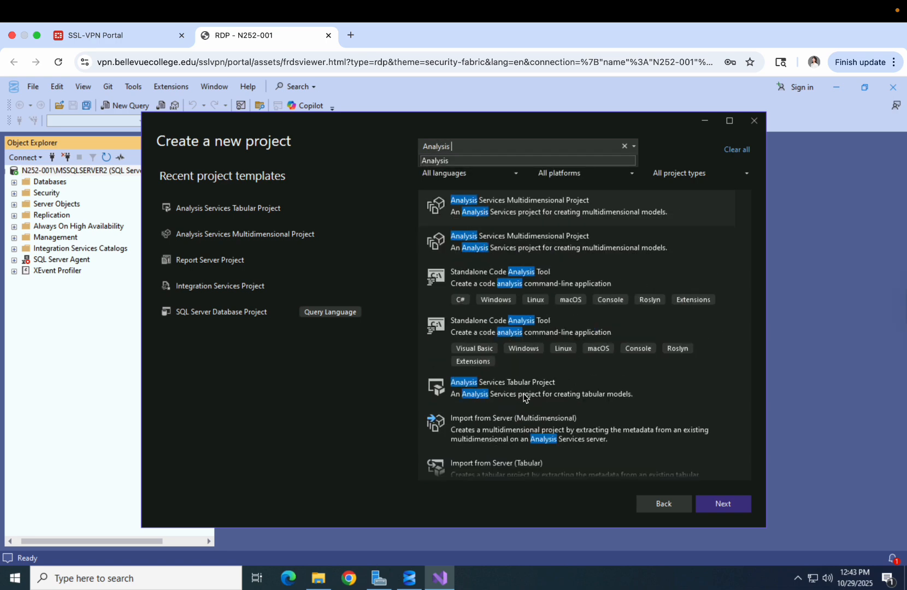
pyautogui.doubleClick(519, 391)
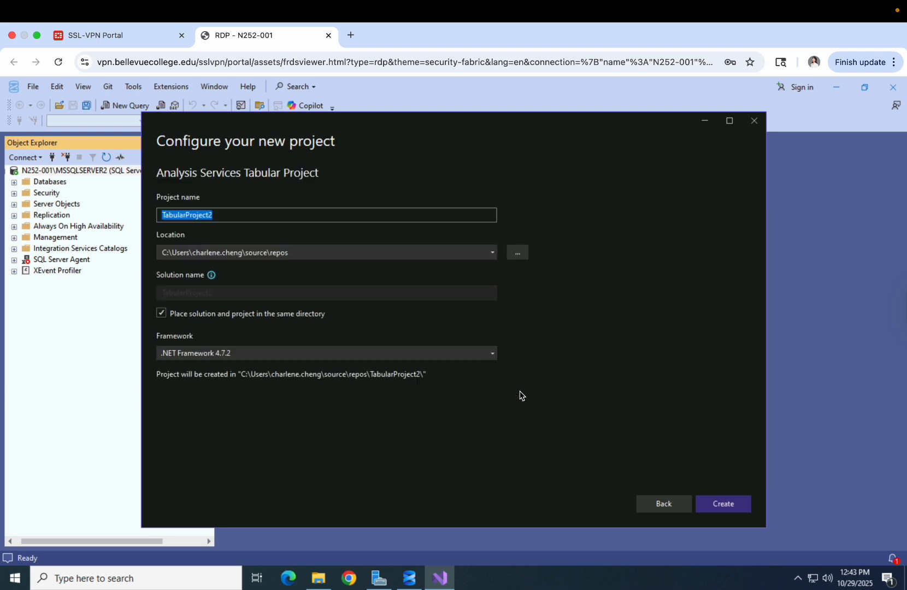
# Change the project name from TabularProject2 to TabularDemo_DATA330
pyautogui.click(235, 211)
pyautogui.press('BackSpace')
pyautogui.press('BackSpace')
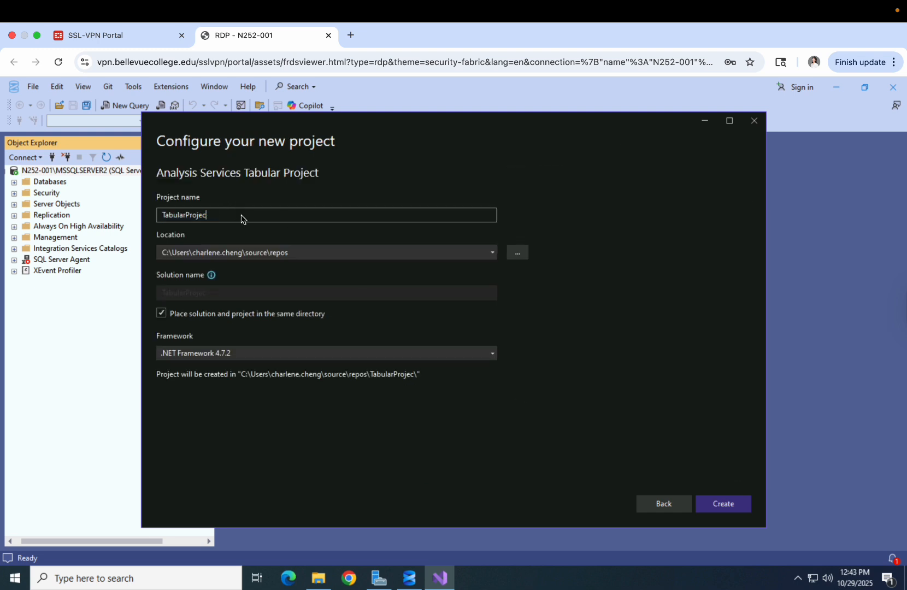
pyautogui.press('BackSpace')
pyautogui.press('BackSpace')
pyautogui.press('BackSpace')
pyautogui.press('BackSpace')
pyautogui.press('BackSpace')
pyautogui.press('BackSpace')
pyautogui.write('Dat')
pyautogui.press('BackSpace')
pyautogui.press('BackSpace')
pyautogui.press('BackSpace')
pyautogui.write('Demo')
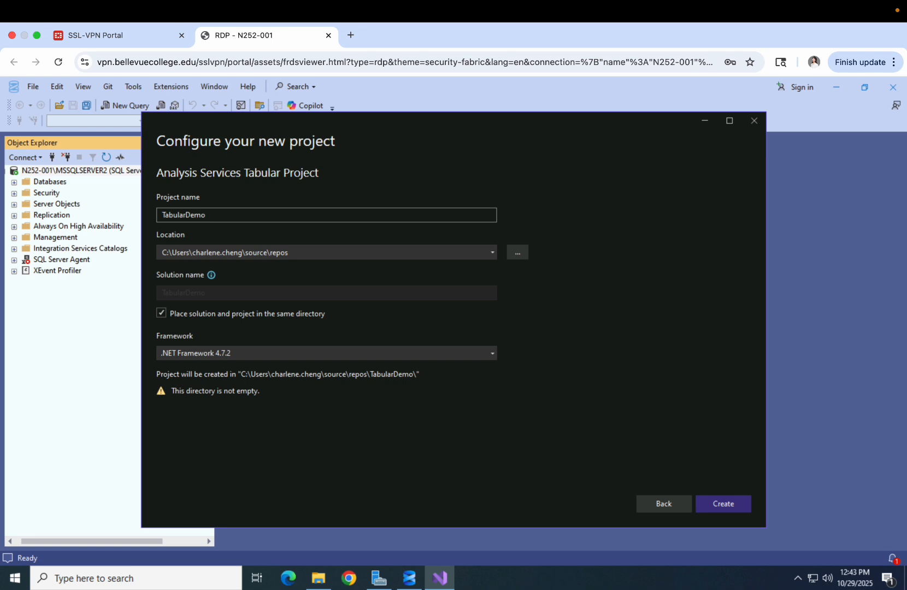
pyautogui.write('_da')
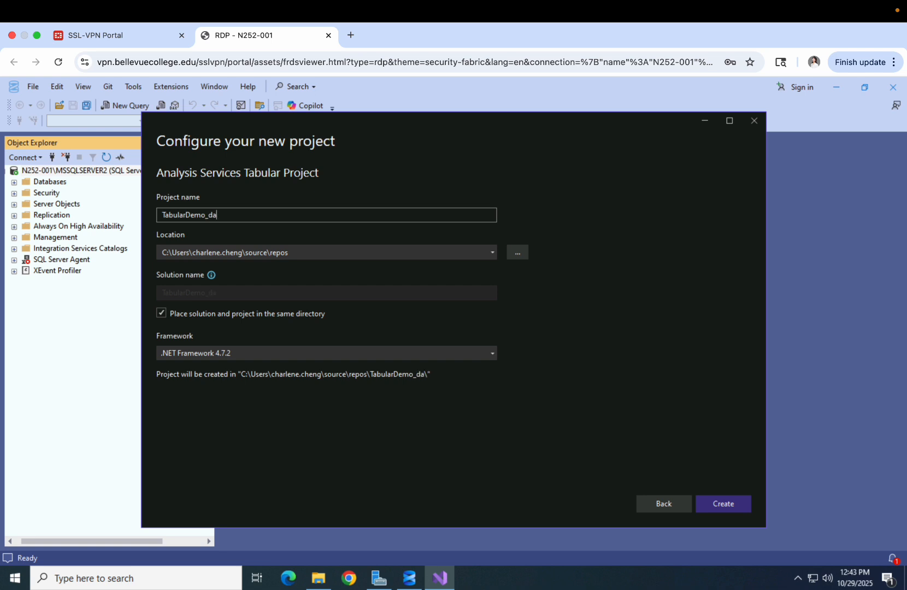
pyautogui.press('BackSpace')
pyautogui.press('BackSpace')
pyautogui.write('DATA330')
# Create the project, test workspace server N252-001\MSSQLSERVER2, and accept compatibility level 1200
pyautogui.click(729, 508)
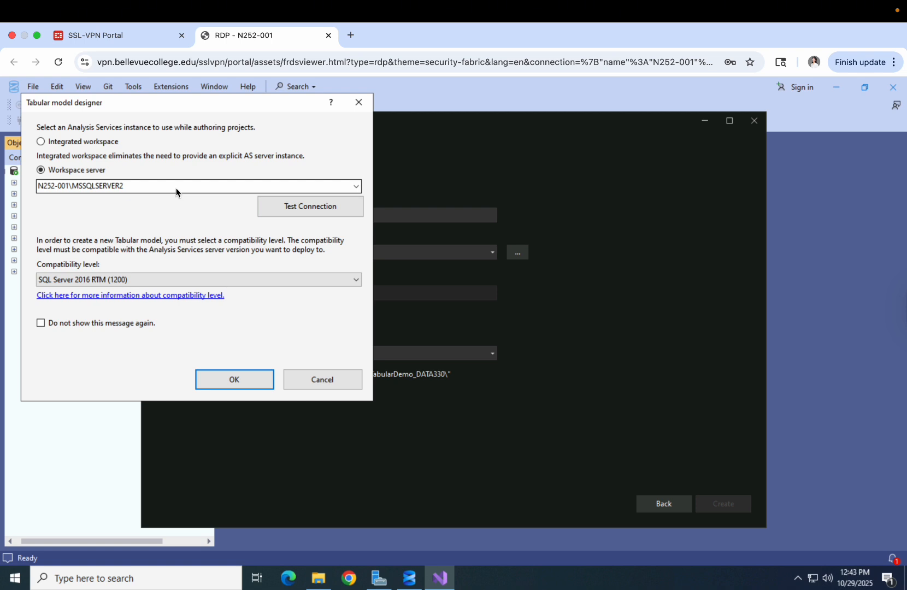
pyautogui.click(288, 212)
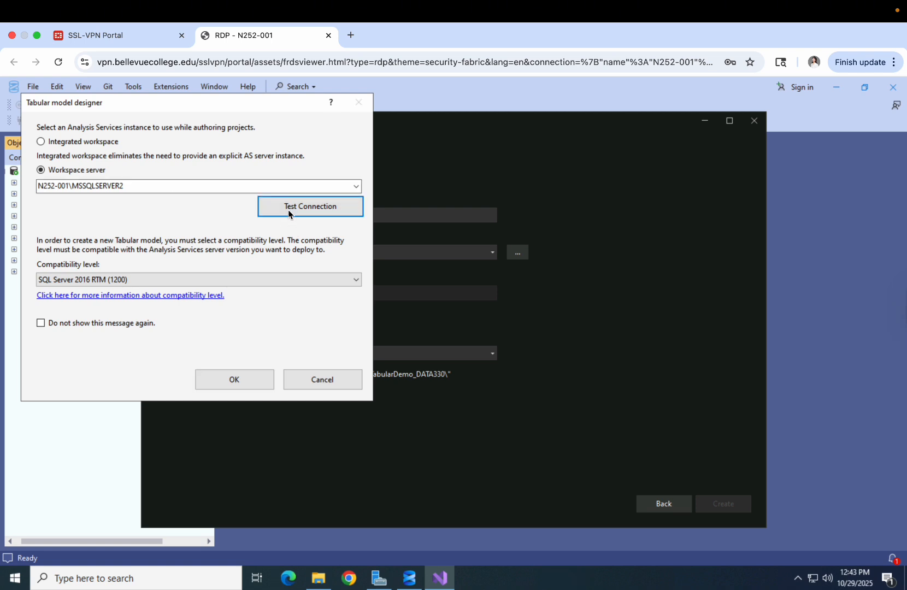
pyautogui.click(194, 271)
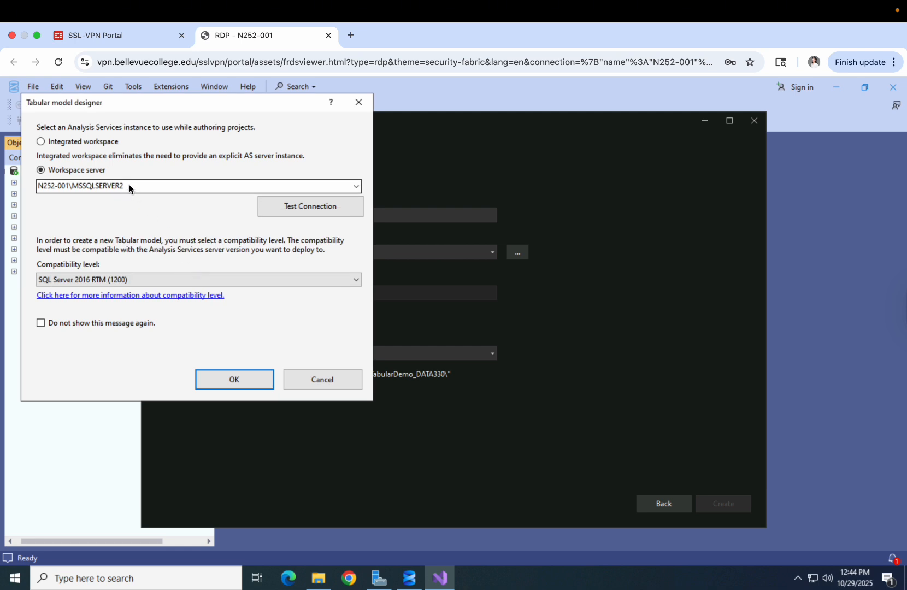
pyautogui.click(234, 379)
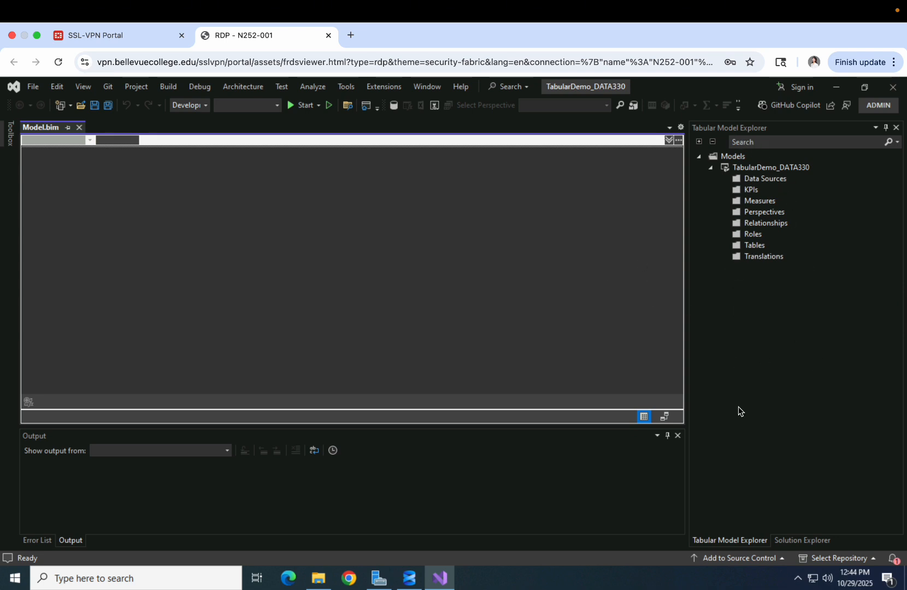
# Return to Tabular Model Explorer and bring up the Data Sources folder's import options
pyautogui.click(795, 542)
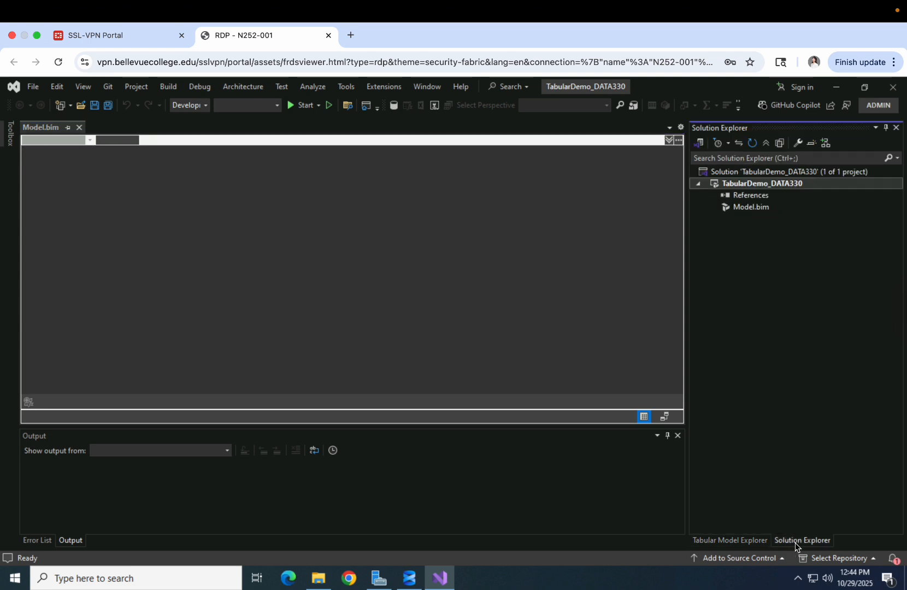
pyautogui.click(748, 540)
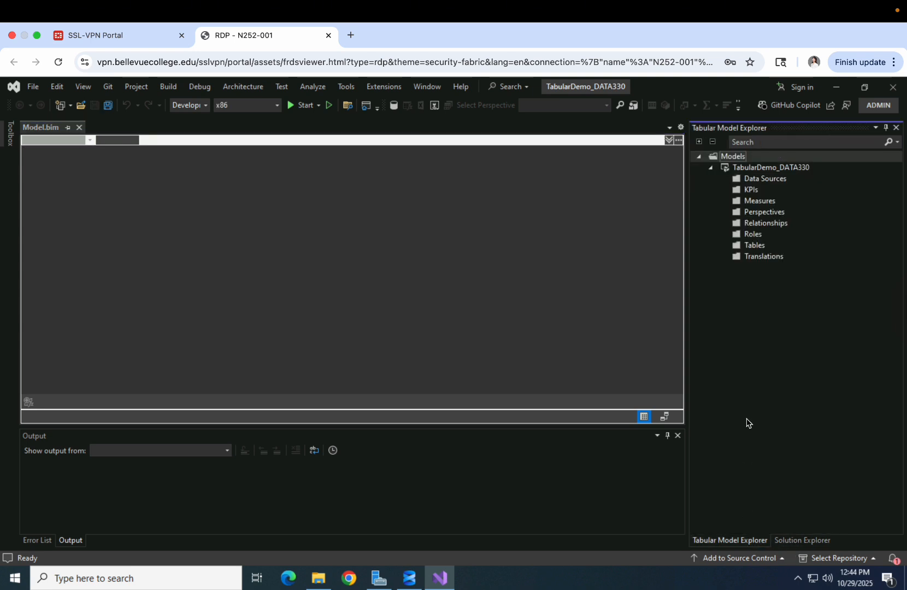
pyautogui.click(768, 182)
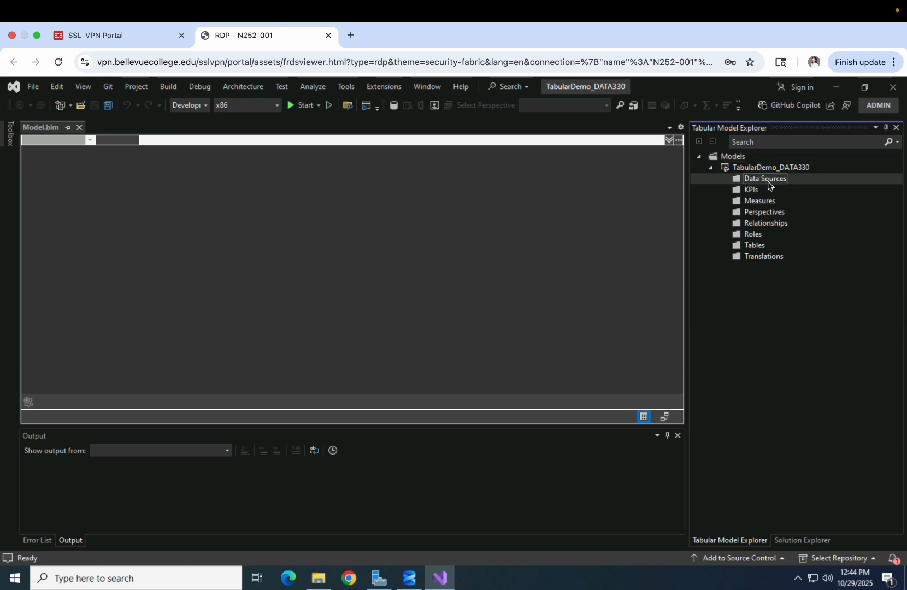
pyautogui.rightClick(768, 182)
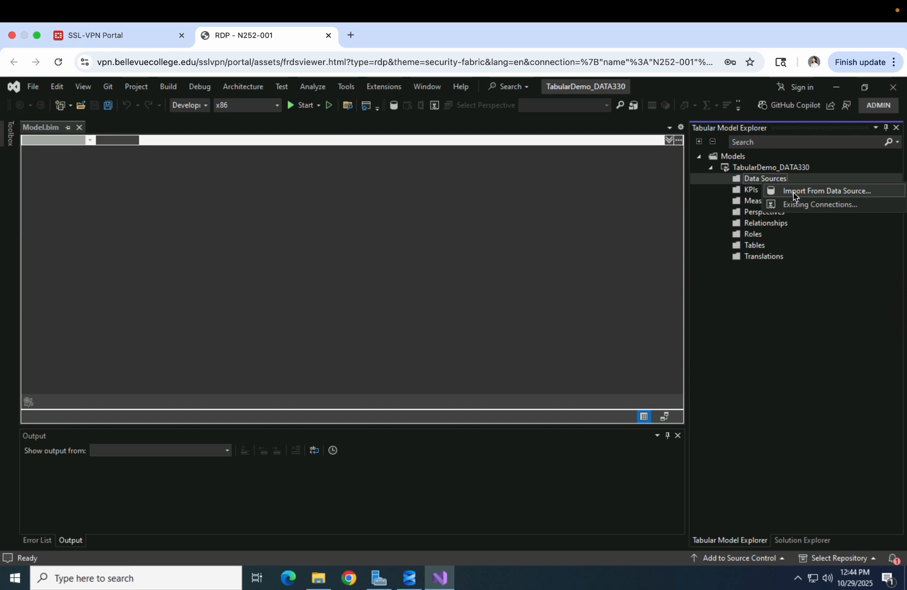
# Import from Microsoft SQL Server, choosing server N252-001\MSSQLSERVER2 and verifying the connection
pyautogui.click(794, 191)
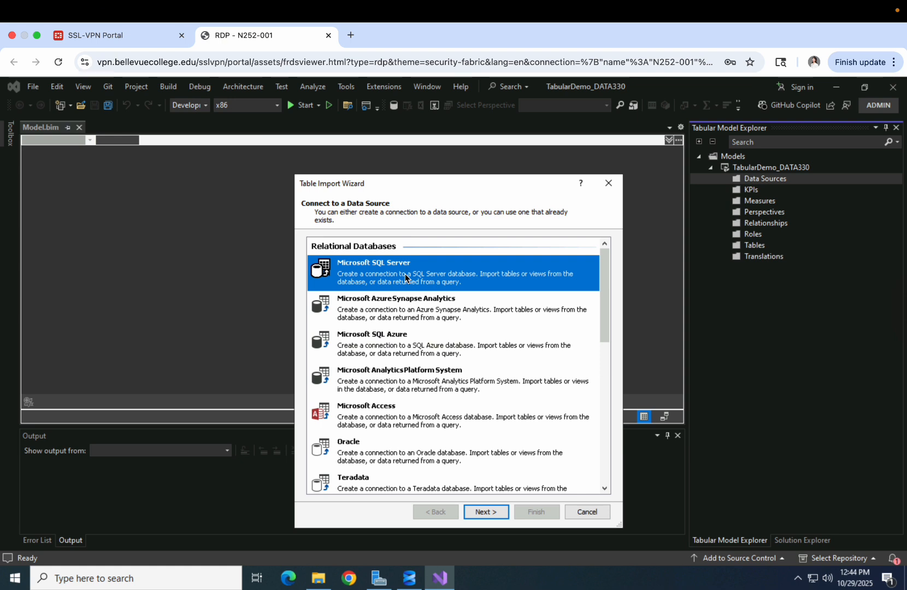
pyautogui.click(485, 513)
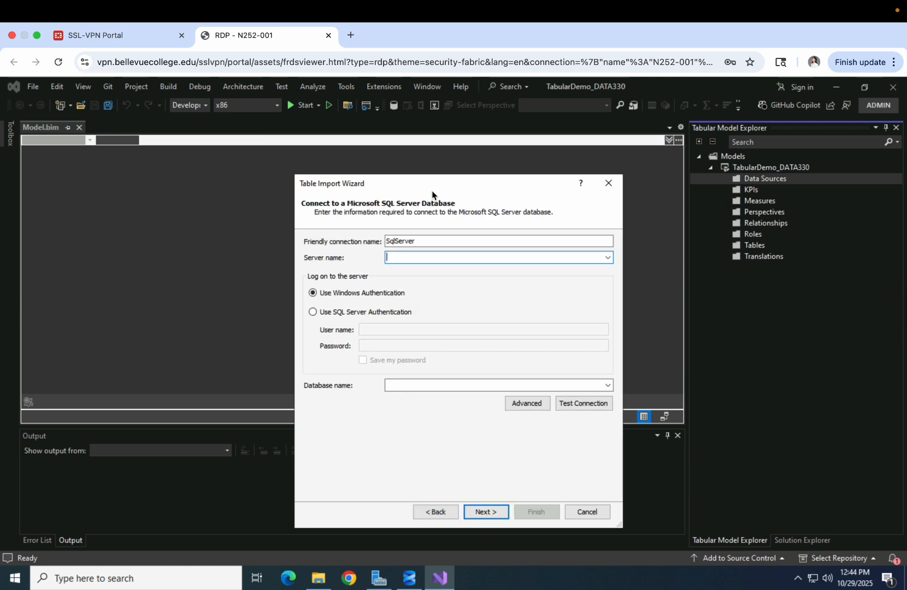
pyautogui.click(606, 258)
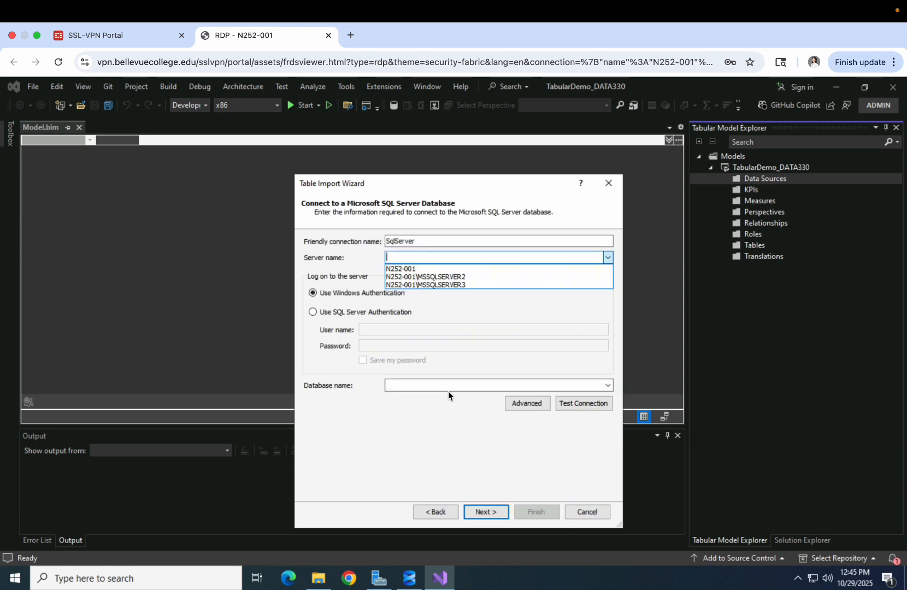
pyautogui.click(443, 277)
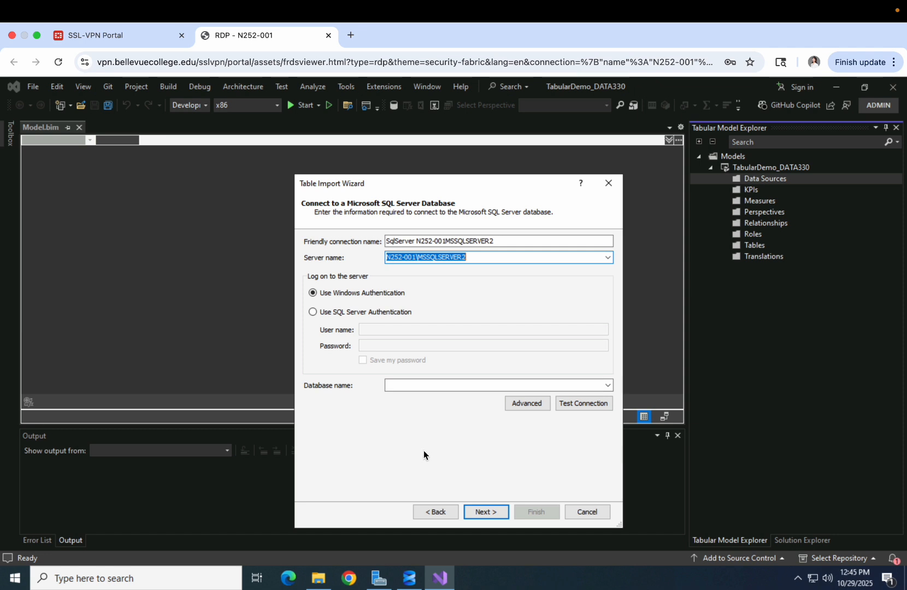
pyautogui.click(596, 402)
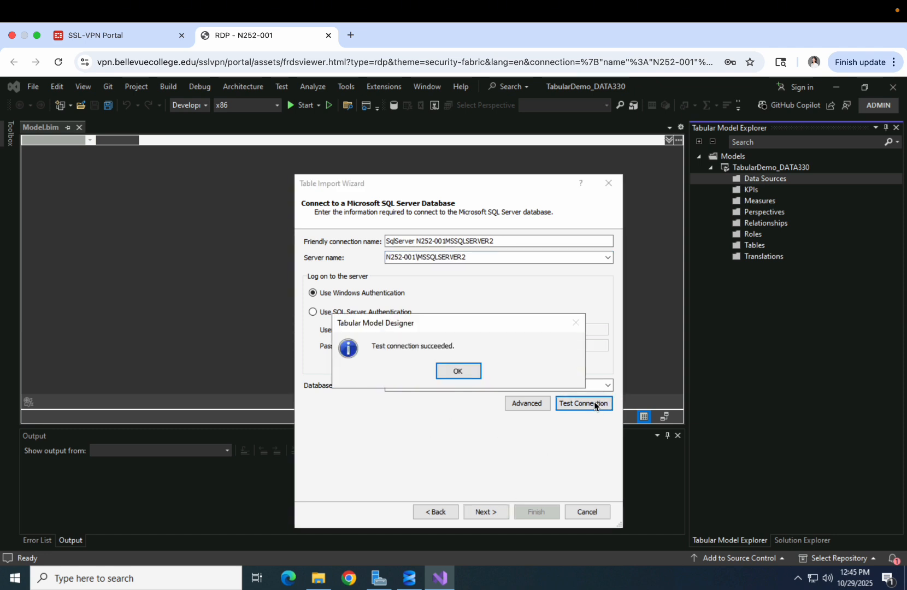
pyautogui.click(458, 371)
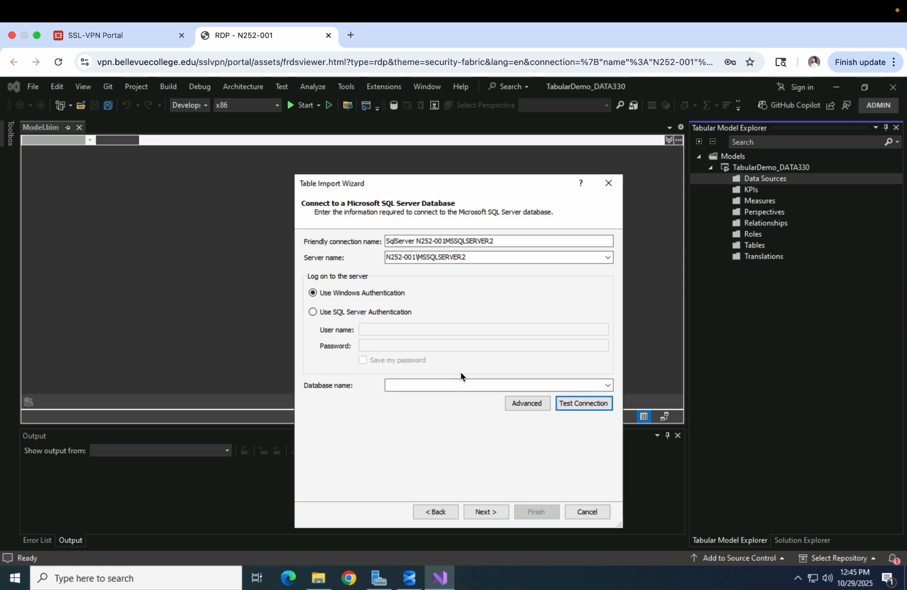
# Select the DWAdventureWorks_Basics database and continue to the credentials step
pyautogui.click(607, 385)
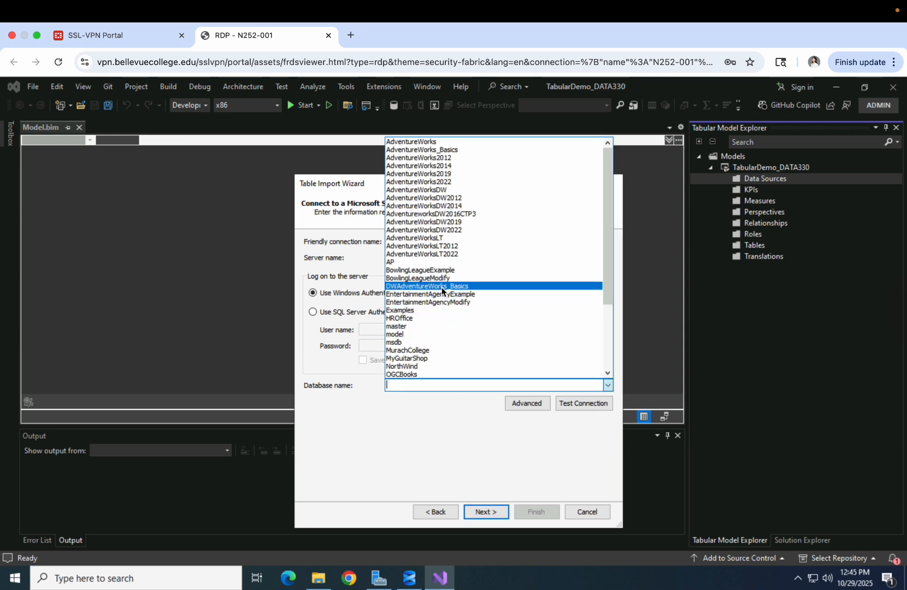
pyautogui.click(442, 287)
pyautogui.click(478, 386)
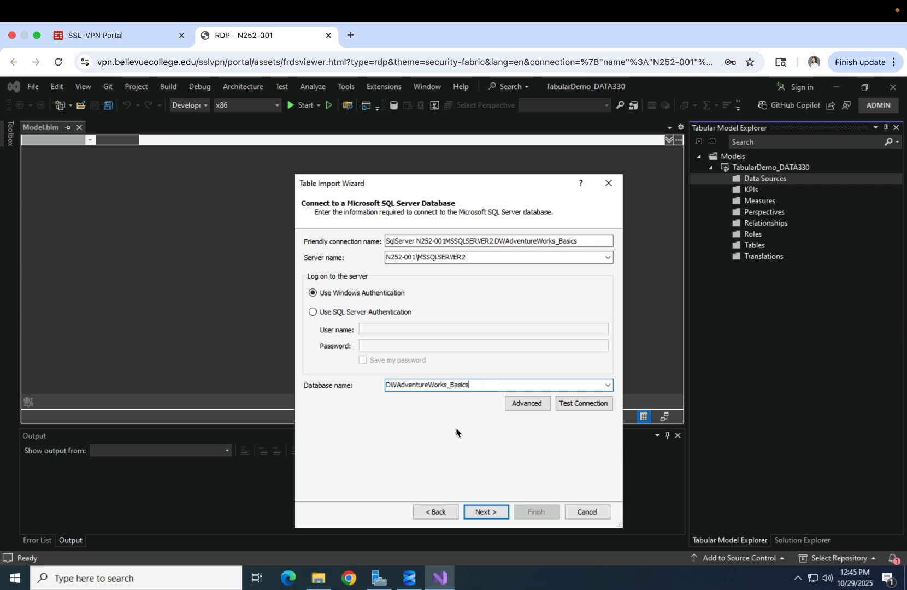
pyautogui.click(486, 514)
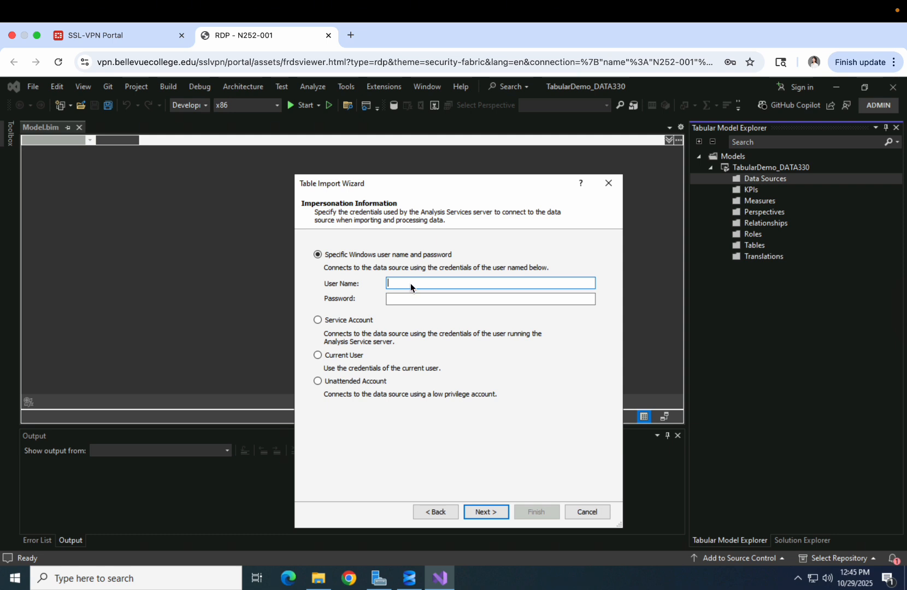
# Enter a specific Windows user name and password, then keep 'Select from a list of tables'
pyautogui.press('Tab')
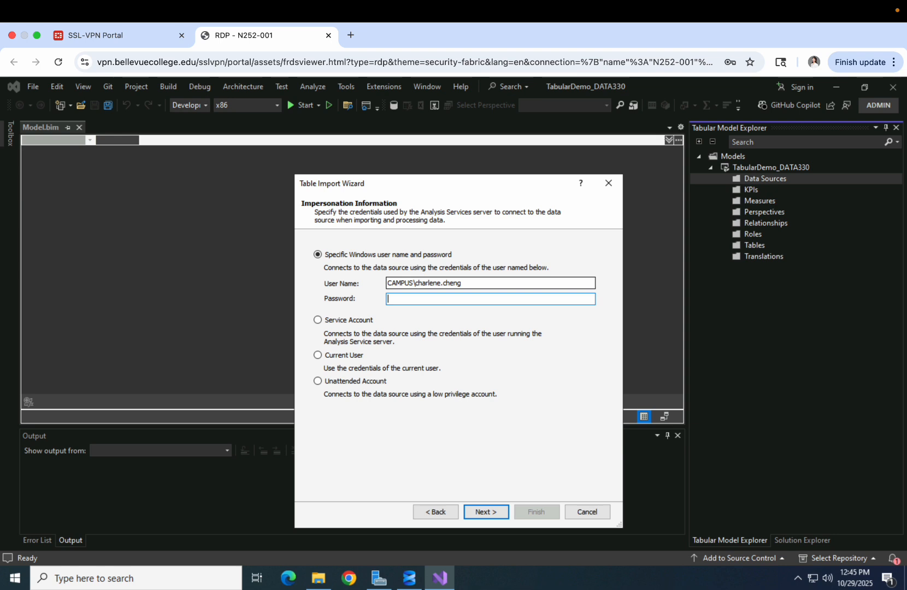
pyautogui.write('••••••••••••')
pyautogui.click(486, 513)
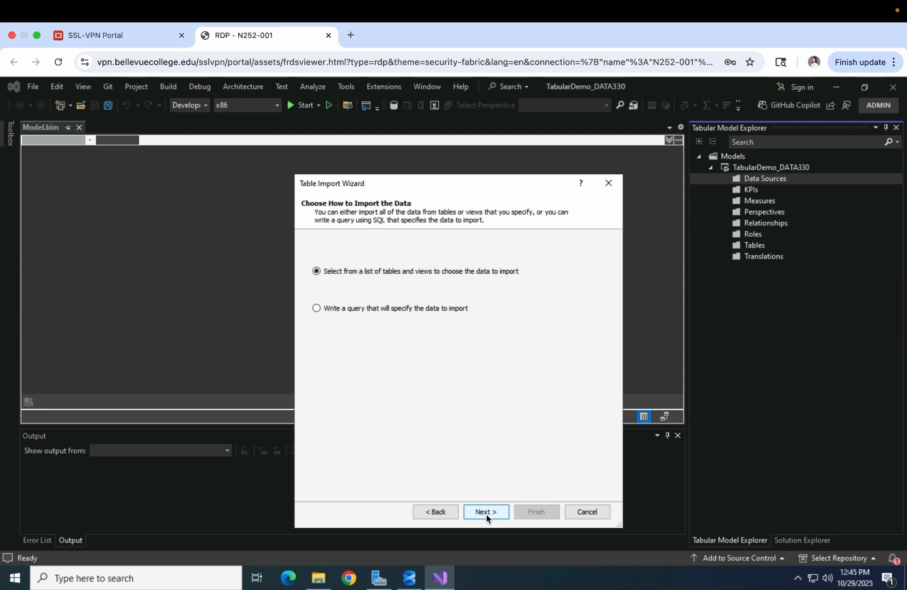
pyautogui.click(486, 513)
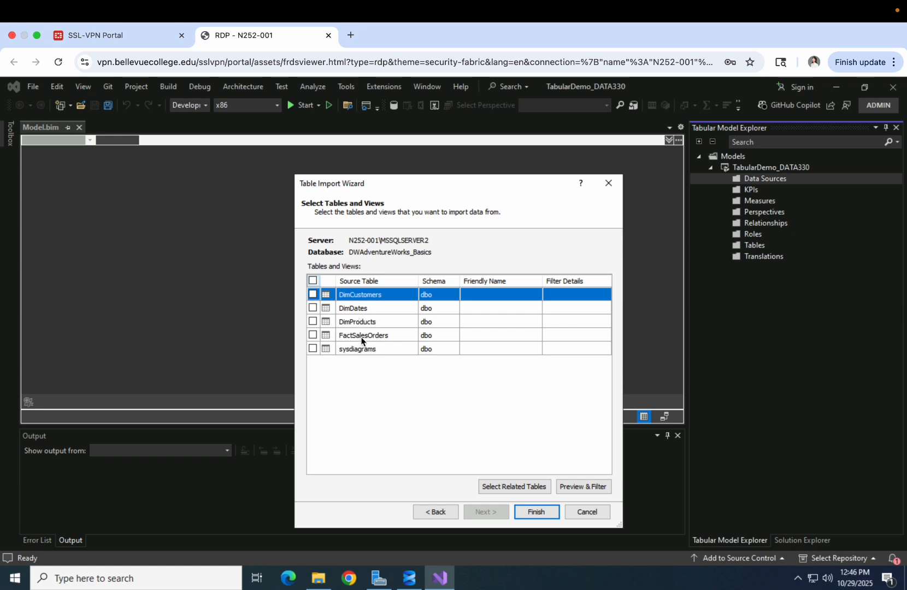
# Tick DimCustomers and finish the import, transferring 18,484 rows
pyautogui.click(314, 297)
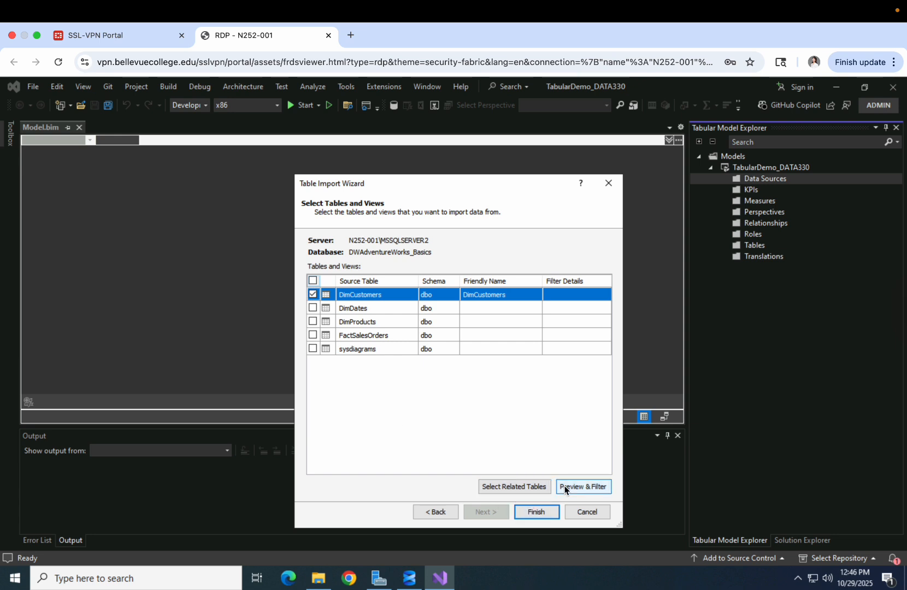
pyautogui.click(541, 513)
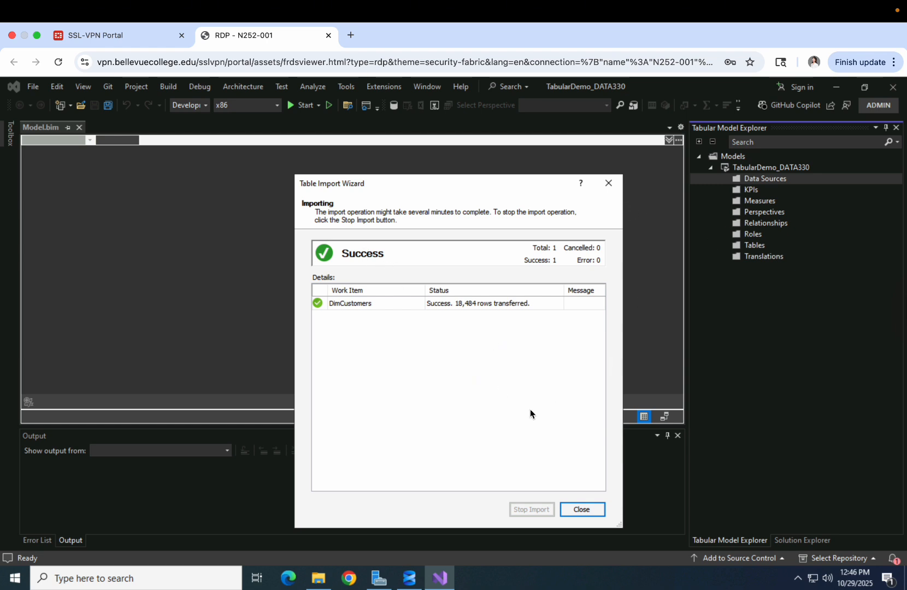
# Close the import wizard and inspect CustomerKey values in the DimCustomers grid
pyautogui.click(577, 508)
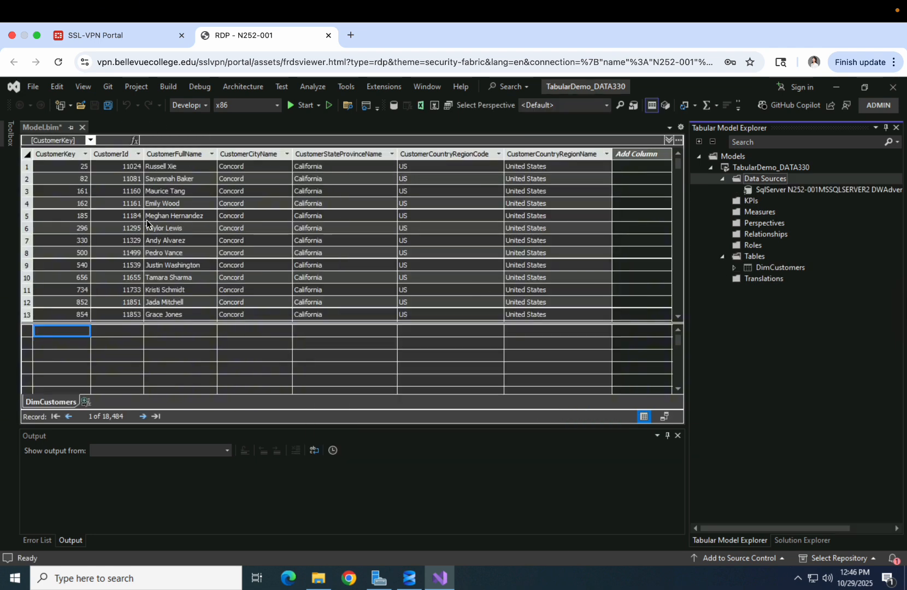
pyautogui.click(69, 216)
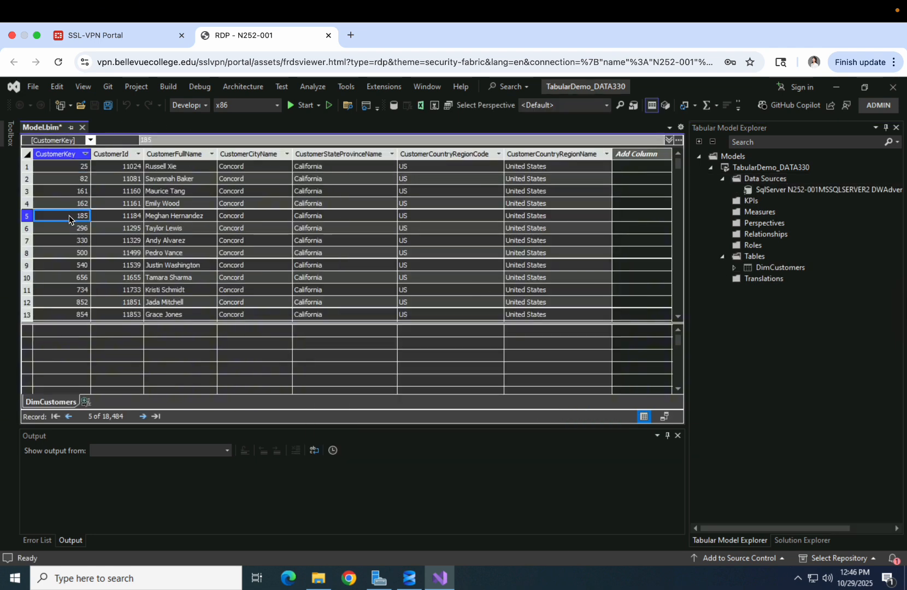
pyautogui.moveTo(71, 276); pyautogui.dragTo(73, 287)
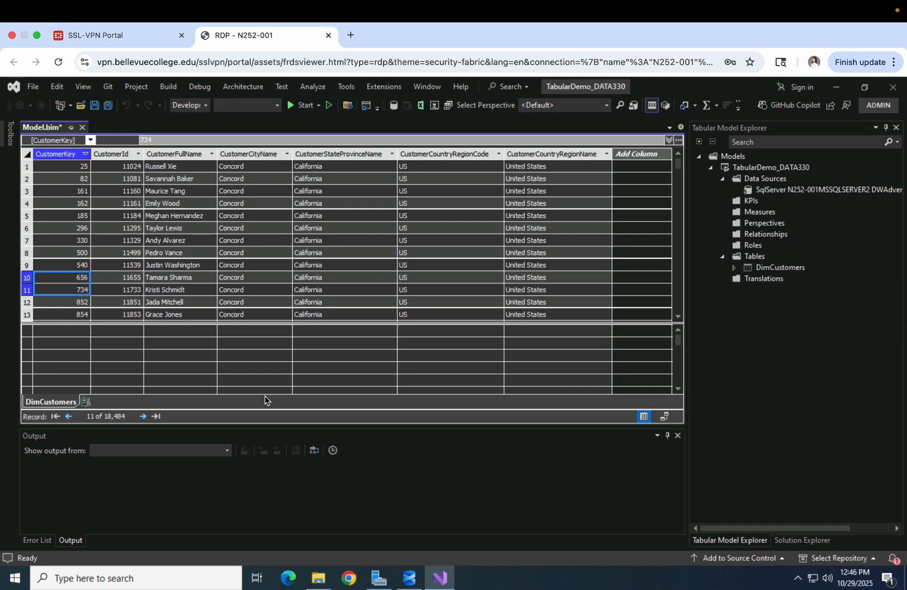
pyautogui.click(754, 256)
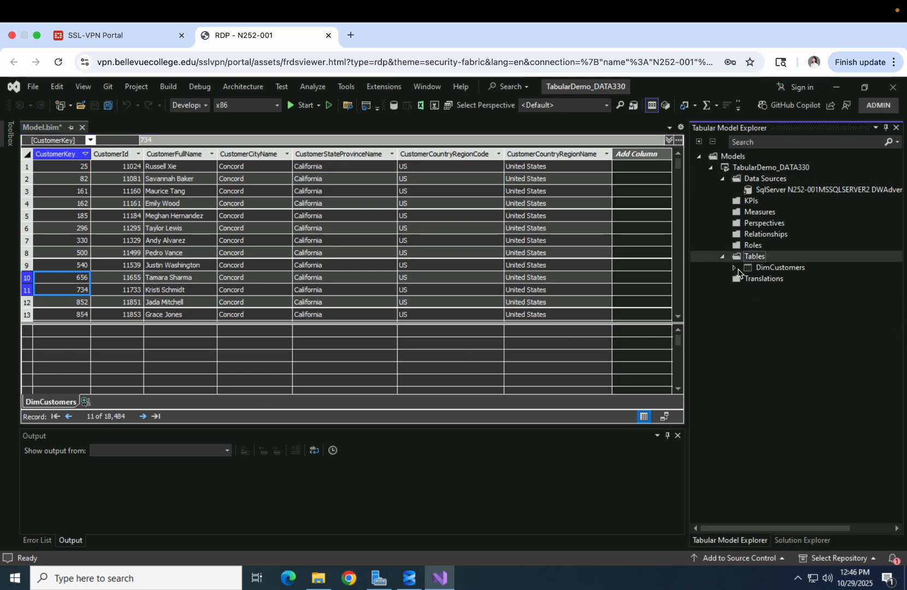
# Expand DimCustomers to view its columns and its partition in Tabular Model Explorer
pyautogui.click(765, 269)
pyautogui.click(737, 269)
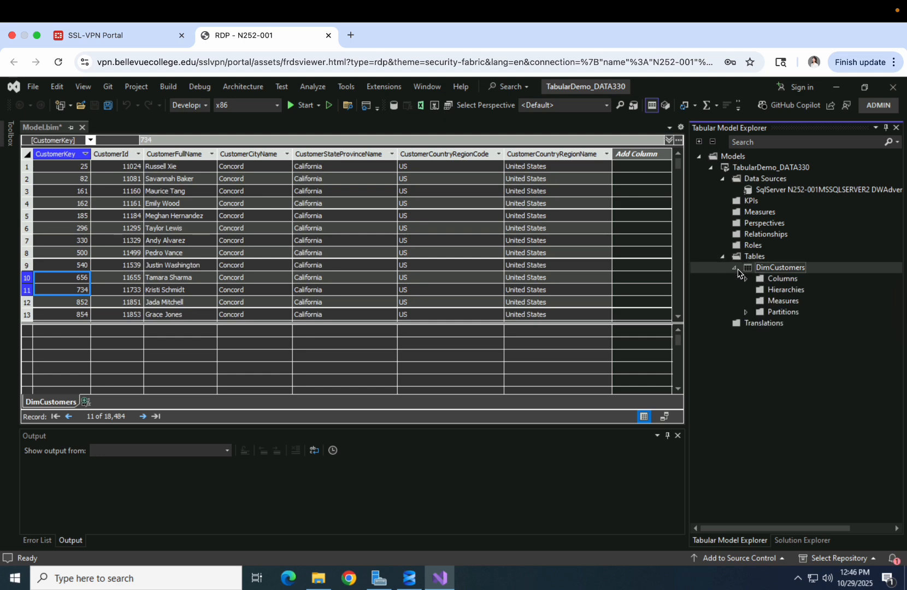
pyautogui.click(746, 279)
pyautogui.click(803, 290)
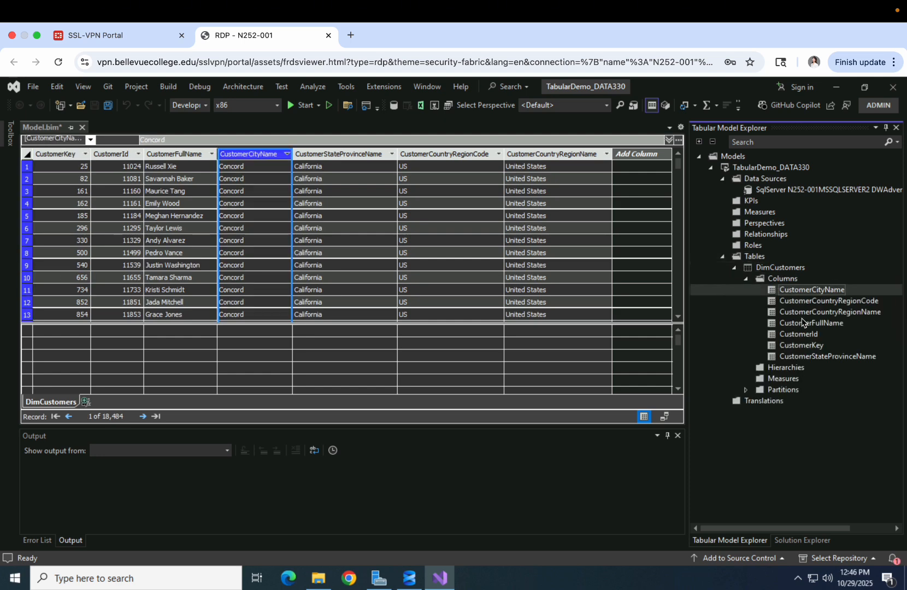
pyautogui.click(807, 335)
pyautogui.click(808, 359)
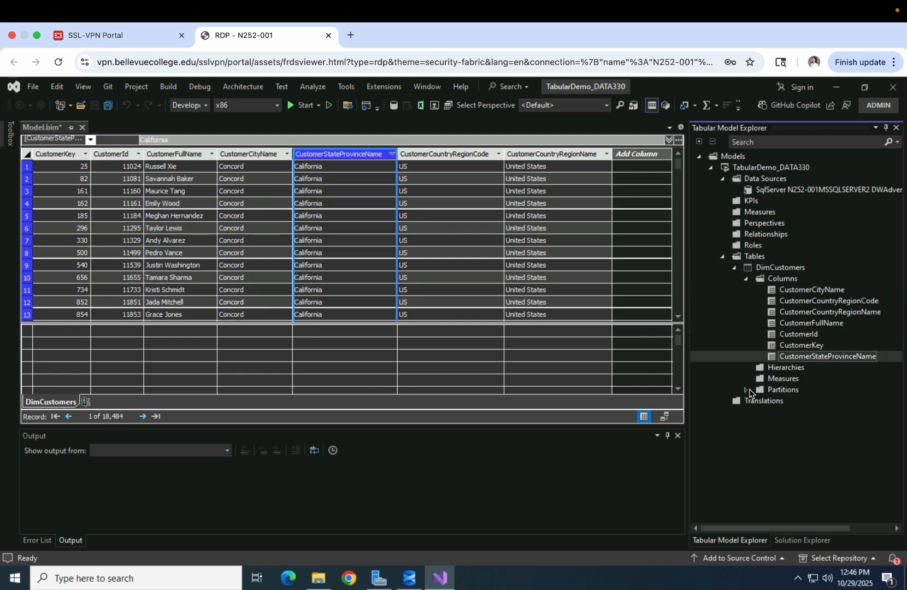
pyautogui.click(747, 390)
pyautogui.click(795, 402)
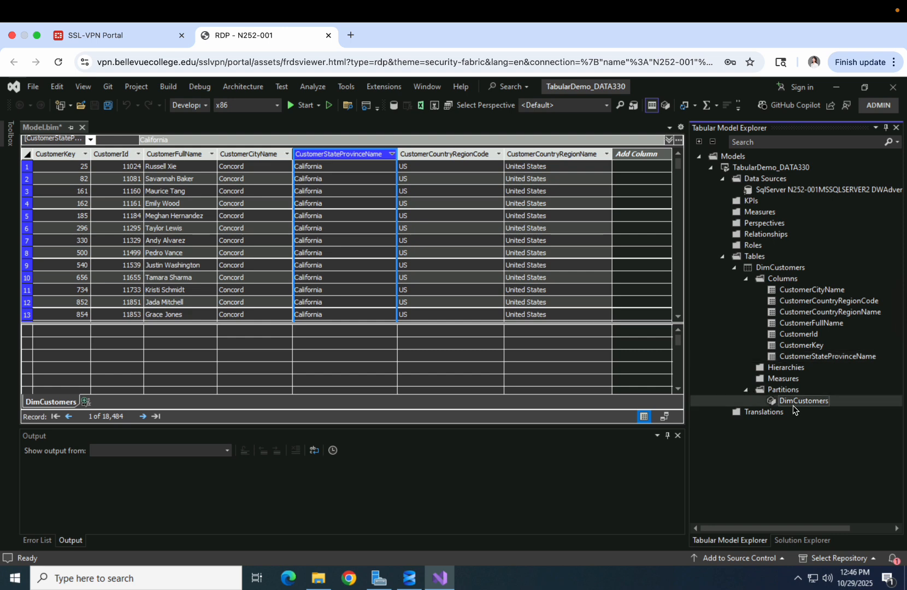
# Step through columns CustomerKey to CustomerCityName, then collapse Tables and Data Sources
pyautogui.click(795, 357)
pyautogui.click(795, 345)
pyautogui.click(795, 334)
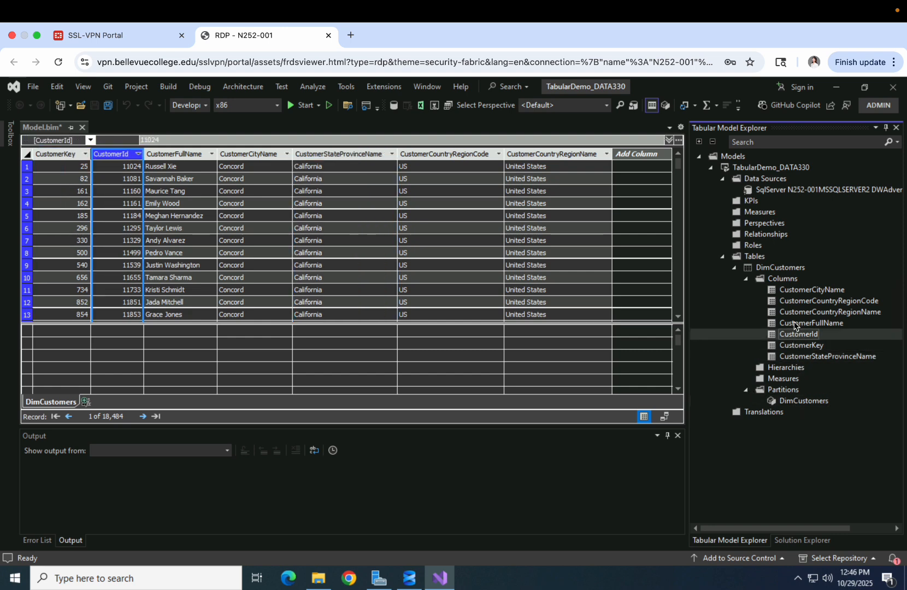
pyautogui.click(795, 324)
pyautogui.click(793, 300)
pyautogui.click(791, 288)
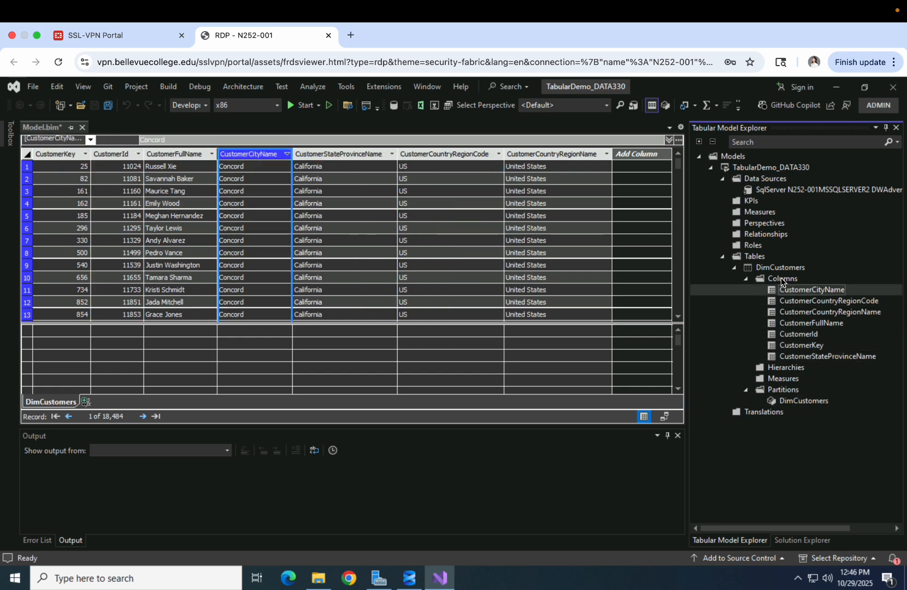
pyautogui.click(782, 279)
pyautogui.click(775, 267)
pyautogui.click(722, 256)
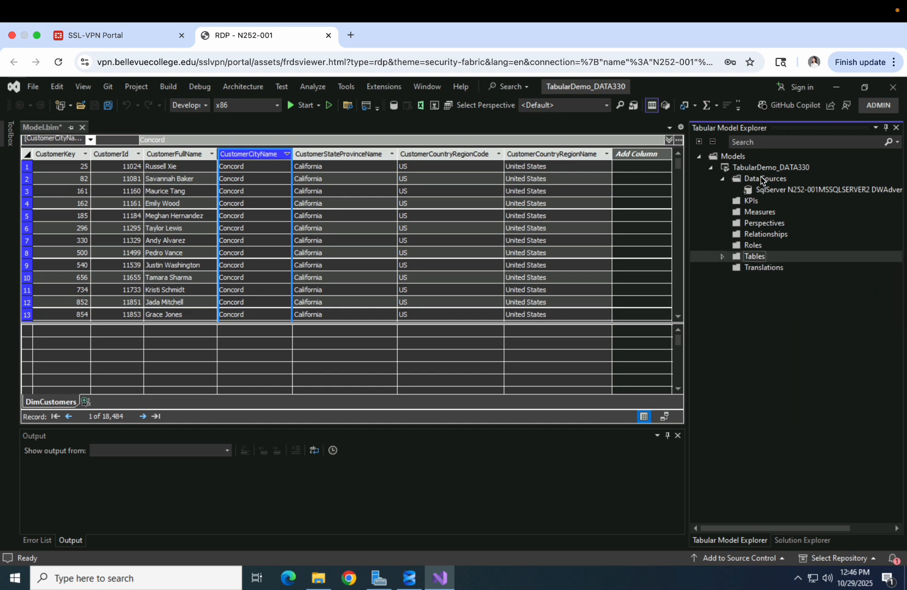
pyautogui.click(722, 178)
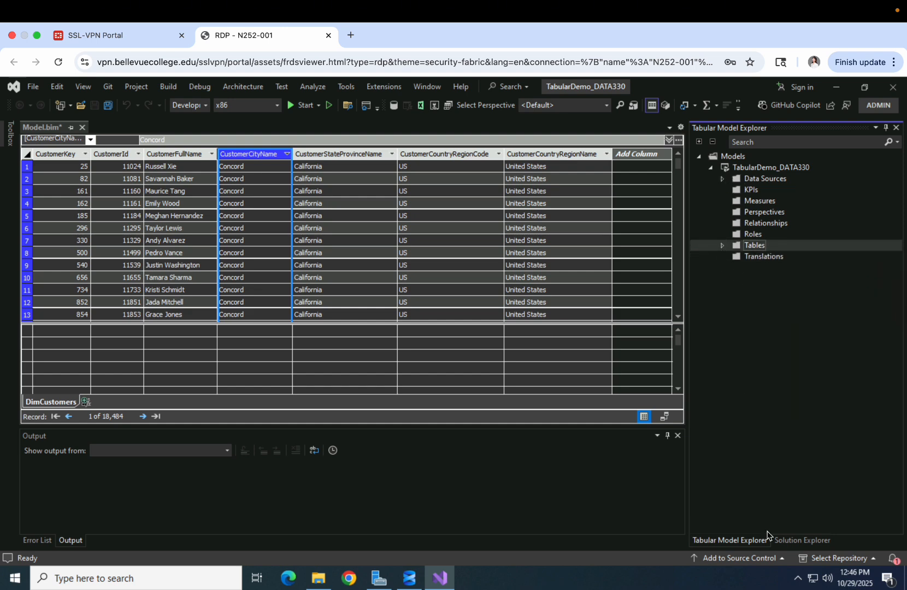
# Check in the project's Properties that deployment targets server N252-001\MSSQLSERVER2, database TabularDemo_DATA330
pyautogui.click(793, 541)
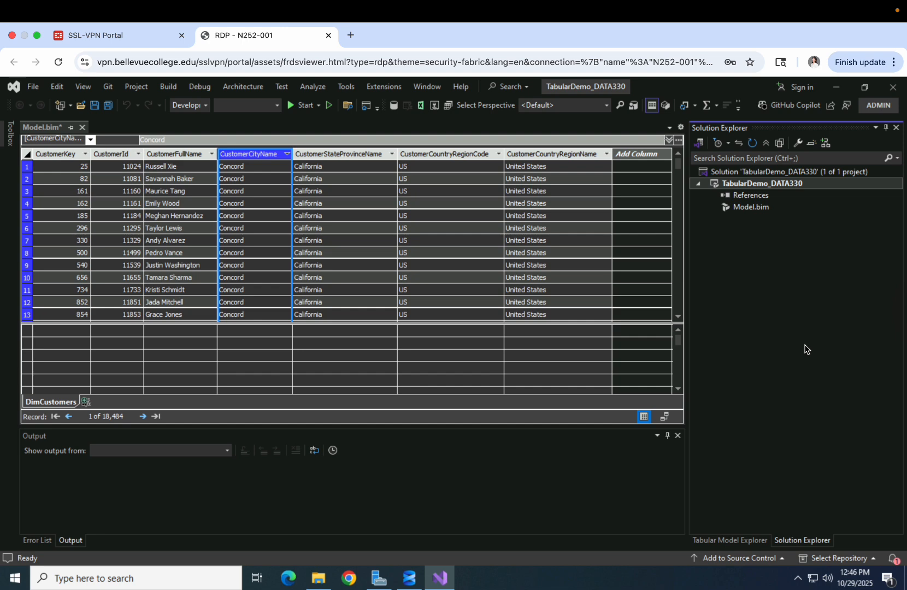
pyautogui.rightClick(746, 184)
pyautogui.click(760, 531)
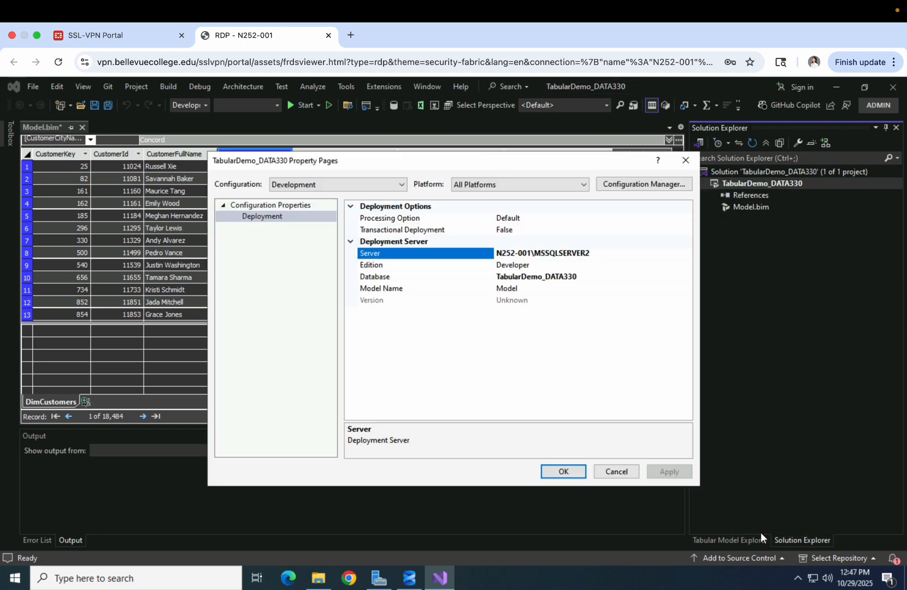
pyautogui.click(563, 254)
pyautogui.click(563, 471)
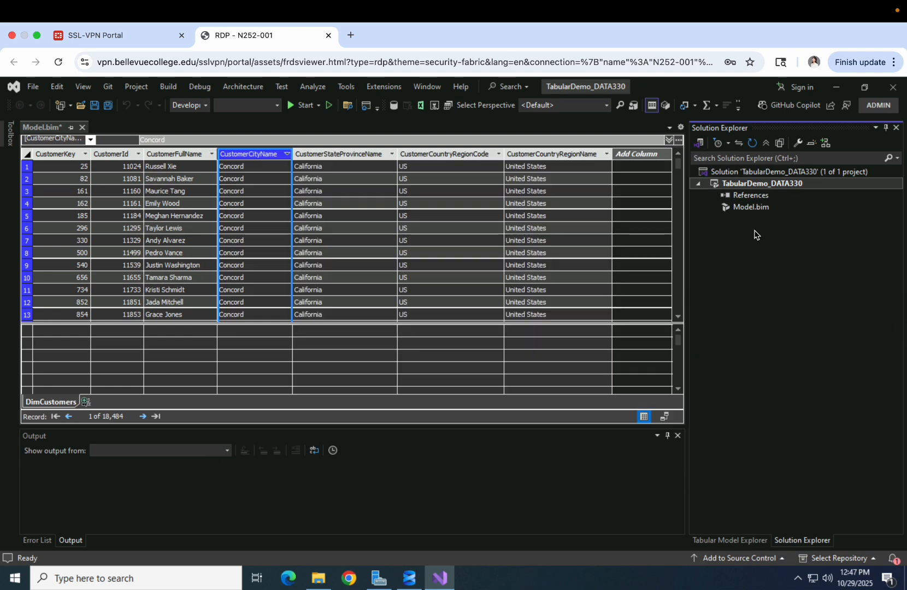
# Rebuild and deploy TabularDemo_DATA330 without upgrading its compatibility level, transferring 18,484 DimCustomers rows
pyautogui.rightClick(733, 188)
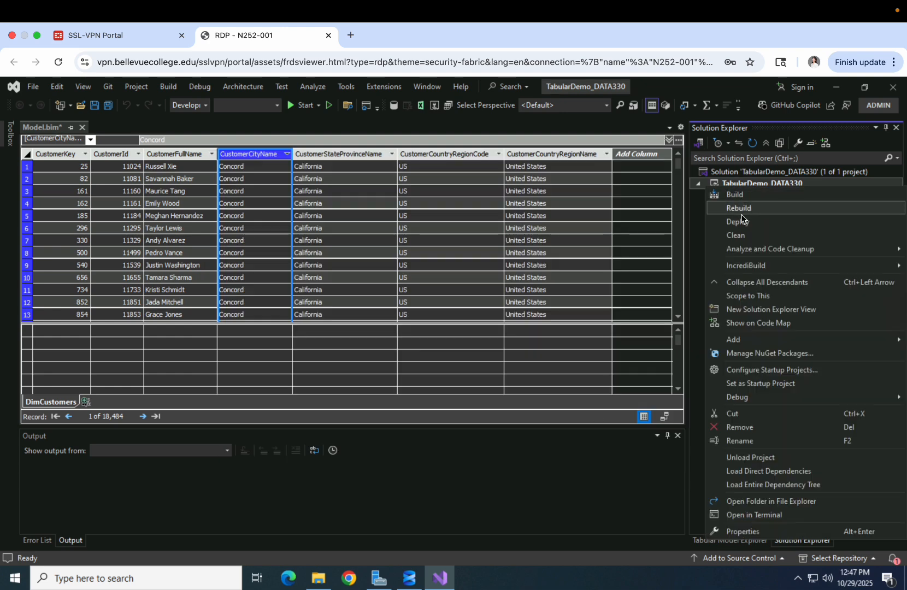
pyautogui.click(742, 210)
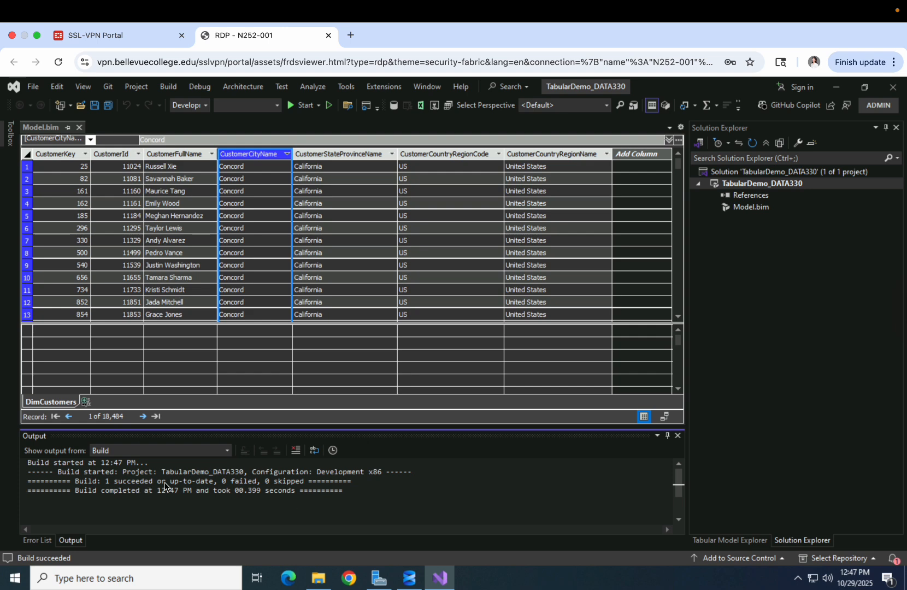
pyautogui.rightClick(753, 185)
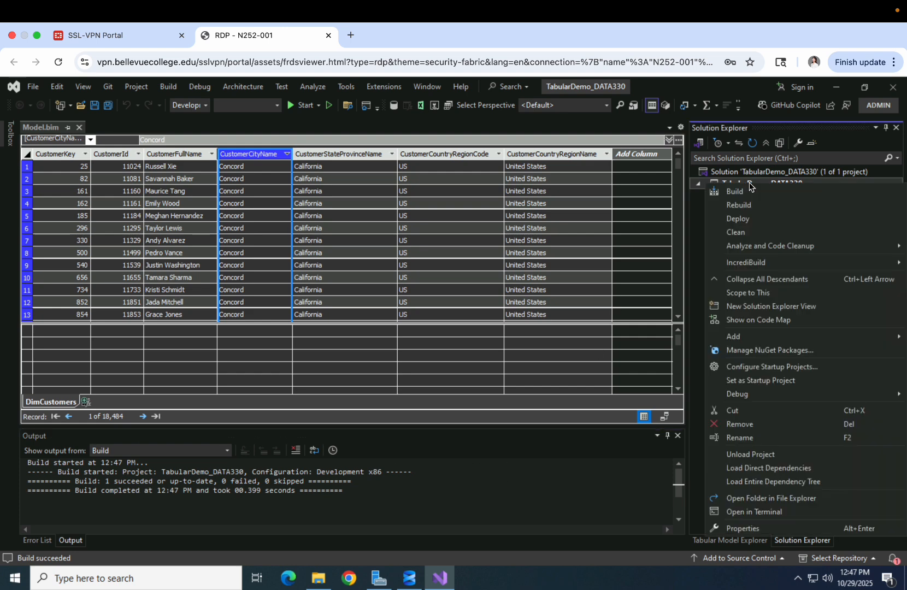
pyautogui.click(751, 225)
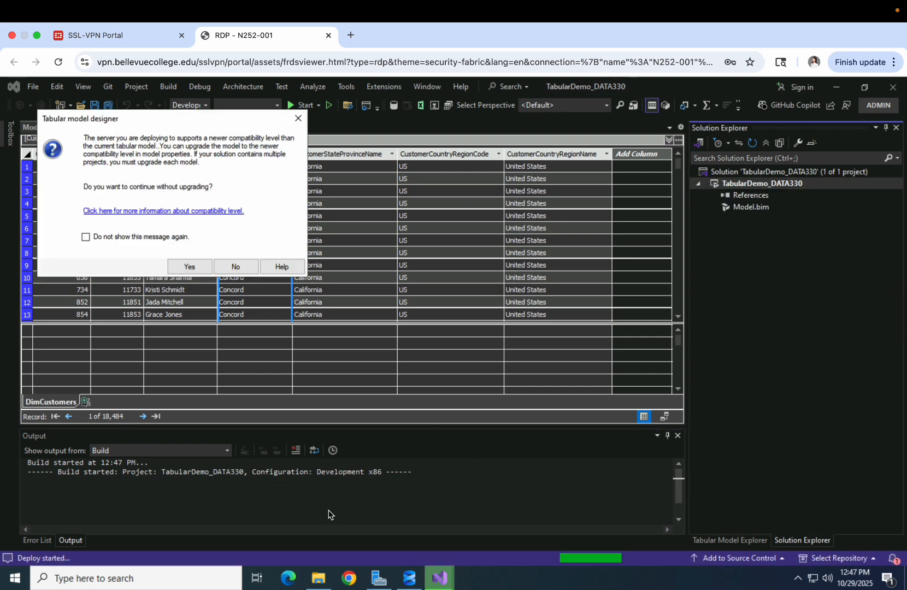
pyautogui.click(190, 267)
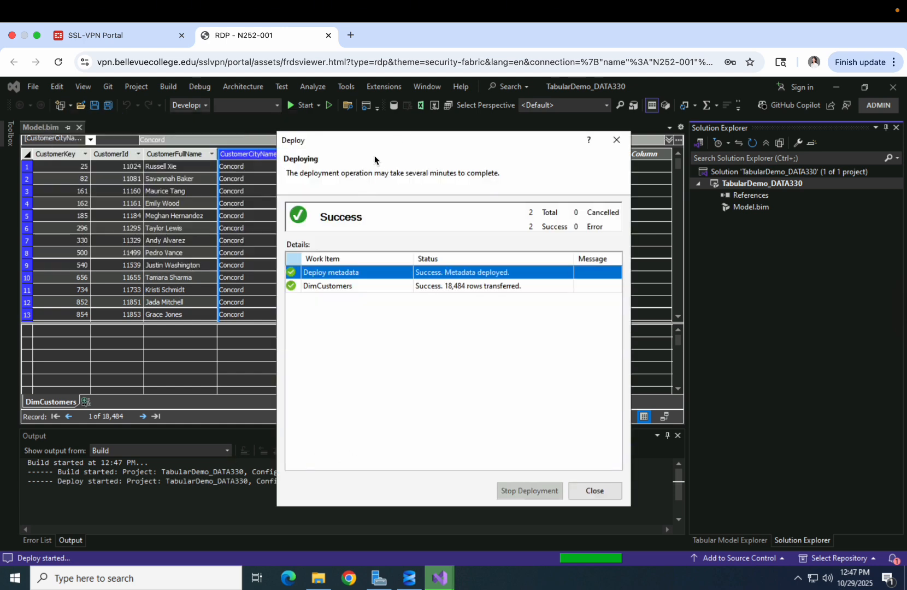
pyautogui.moveTo(385, 149); pyautogui.dragTo(377, 123)
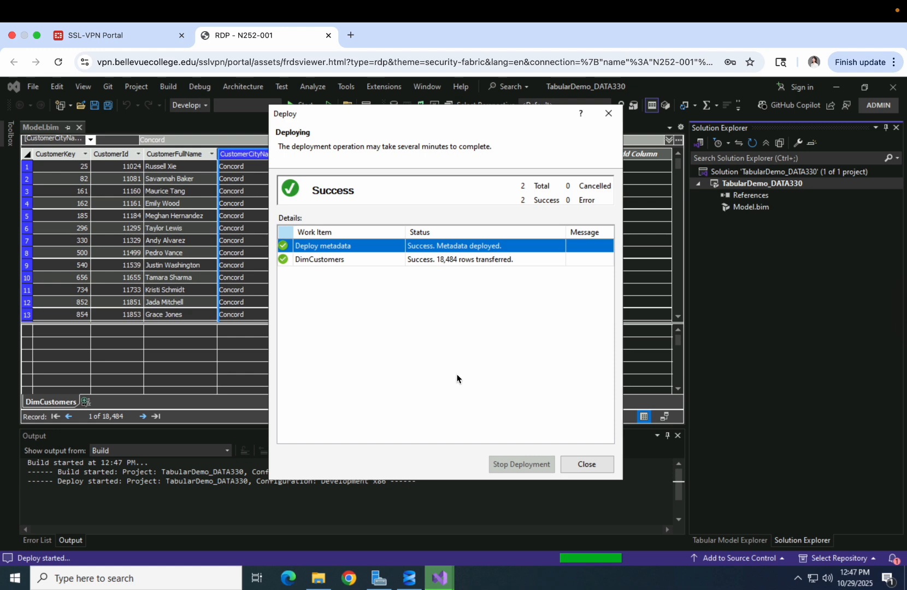
pyautogui.click(586, 463)
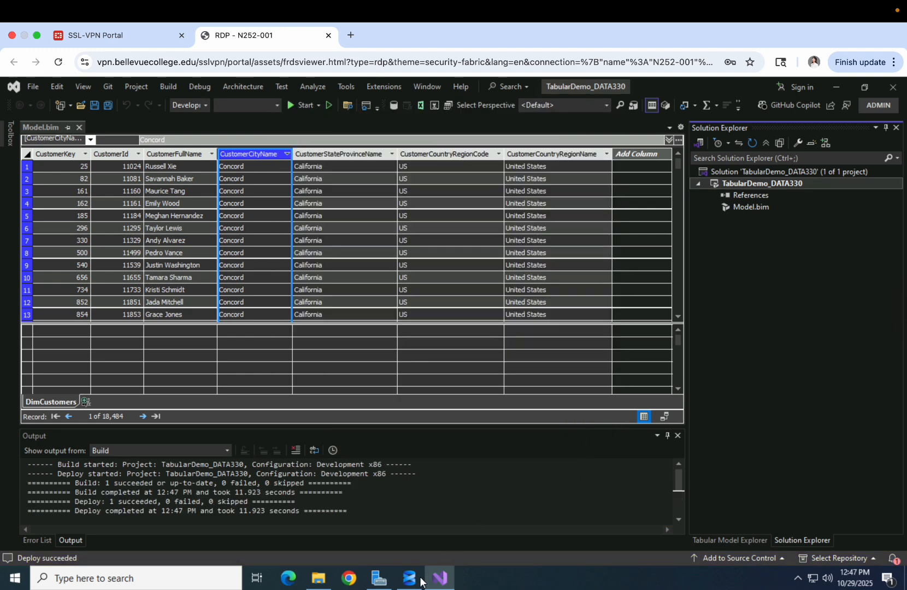
# Connect SSMS Object Explorer to the Analysis Services server N252-001\MSSQLSERVER2
pyautogui.moveTo(410, 578)
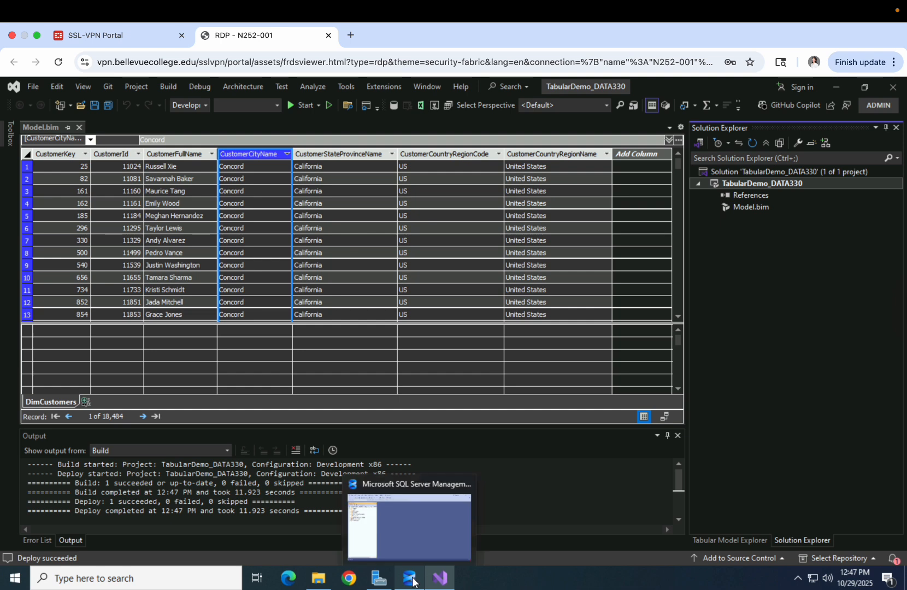
pyautogui.click(409, 525)
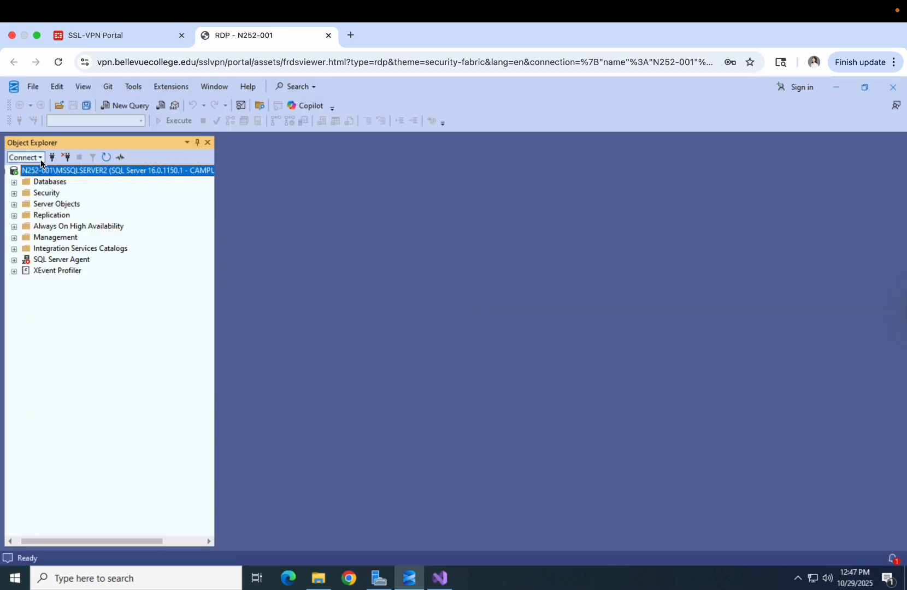
pyautogui.click(26, 157)
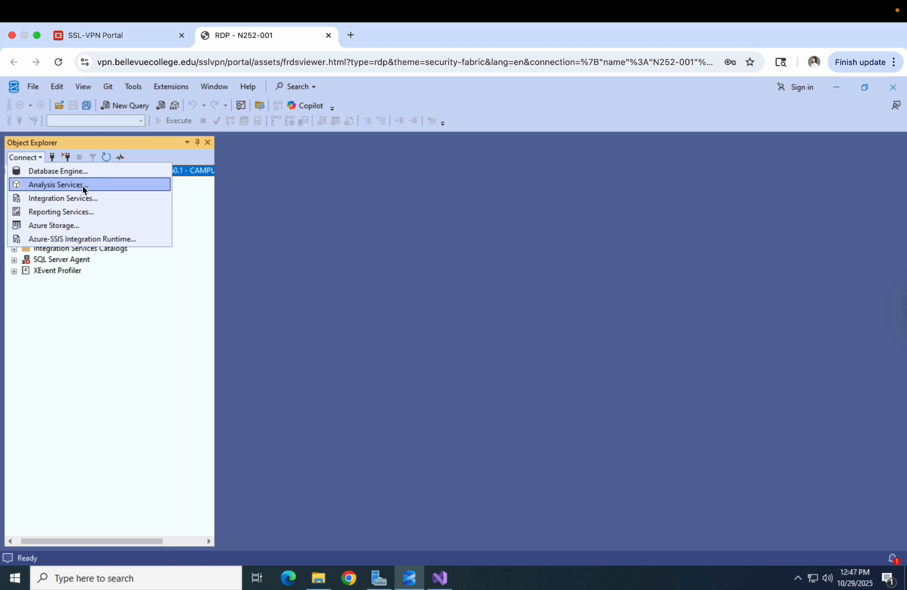
pyautogui.click(101, 188)
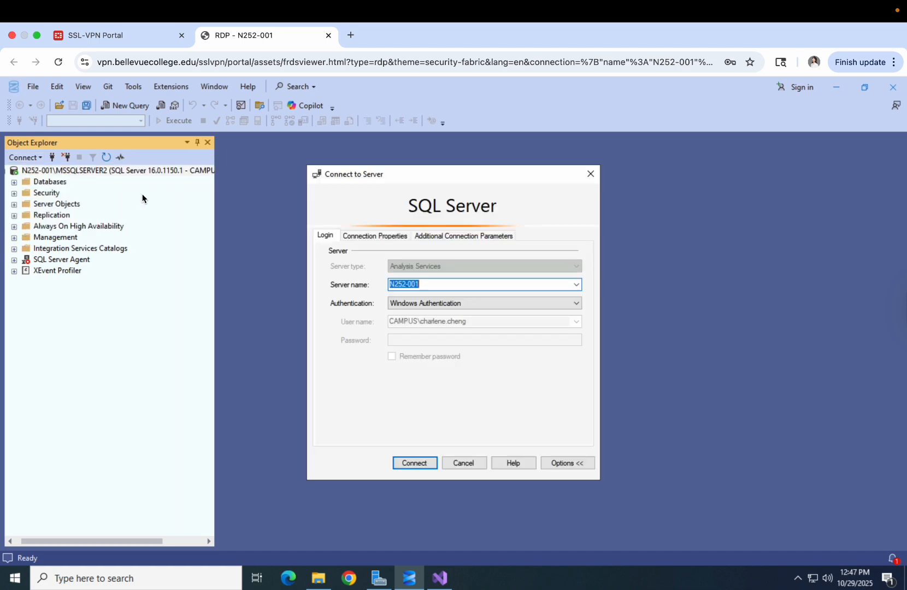
pyautogui.click(457, 288)
pyautogui.write('\\MSSQLSERVER2')
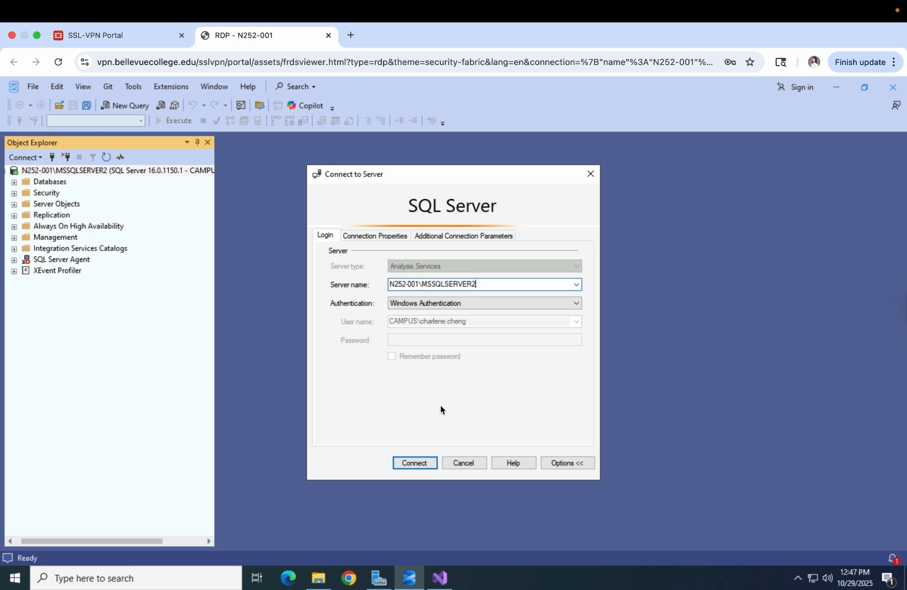
pyautogui.click(425, 463)
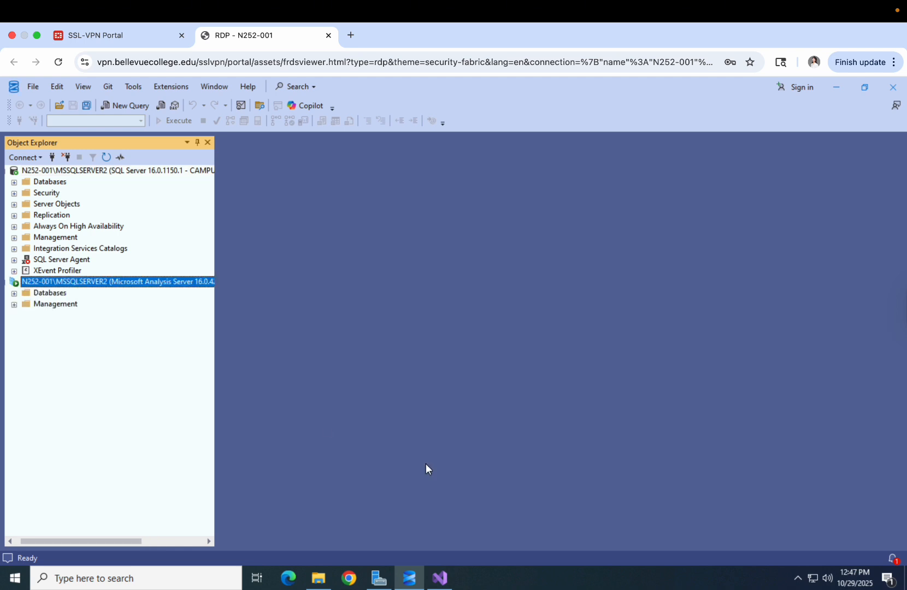
# Expand TabularDemo_DATA330 > Tables and view the DimCustomers table's properties
pyautogui.click(14, 294)
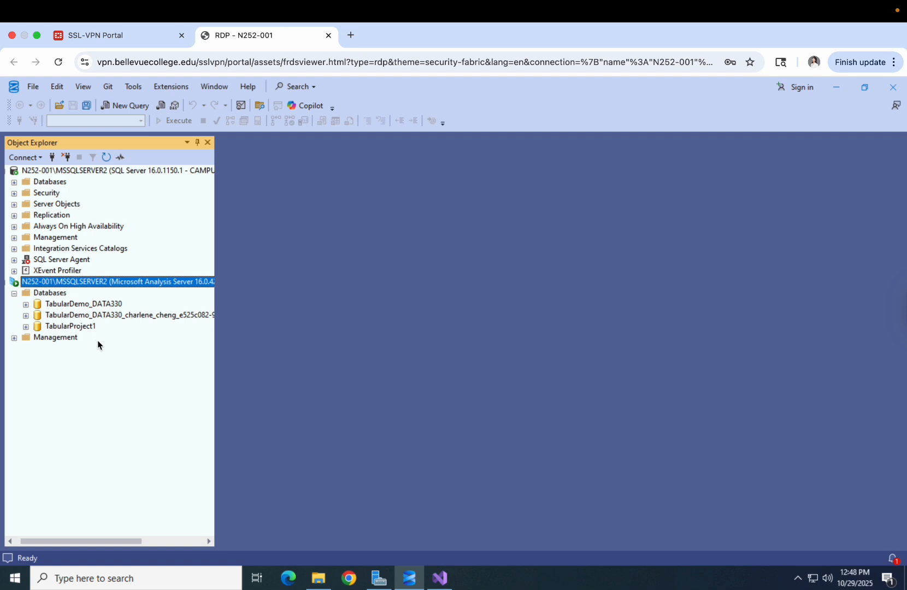
pyautogui.click(69, 305)
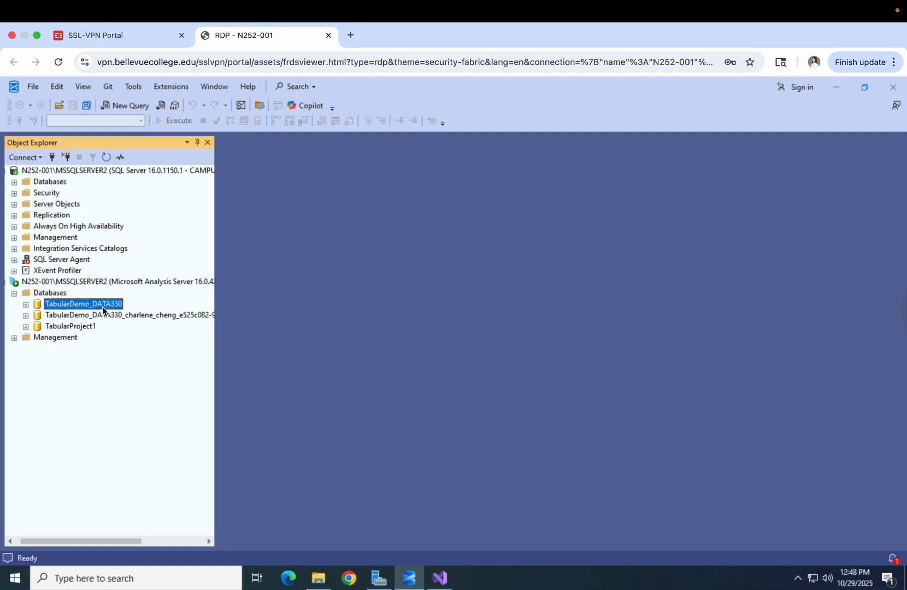
pyautogui.click(74, 316)
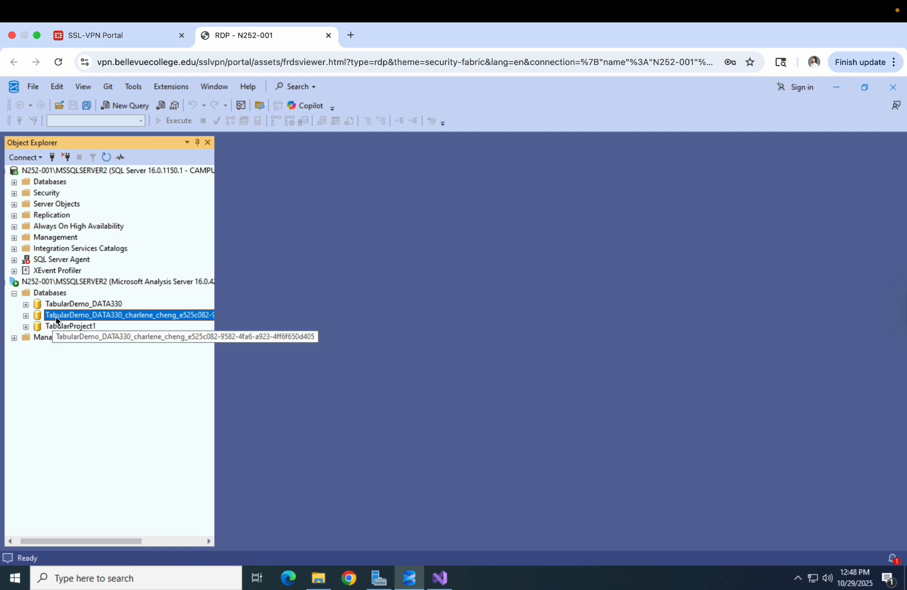
pyautogui.click(26, 304)
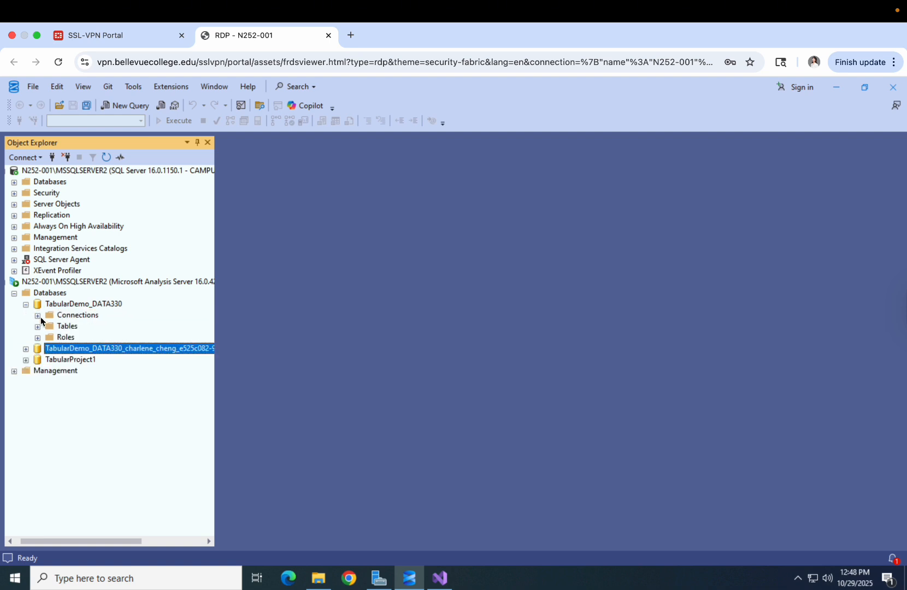
pyautogui.click(74, 304)
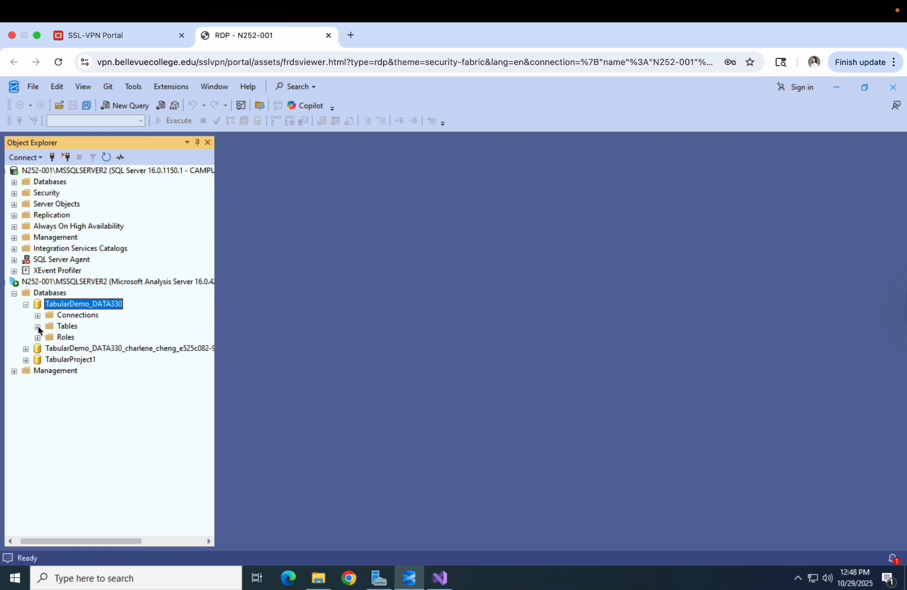
pyautogui.click(37, 327)
pyautogui.click(85, 338)
pyautogui.doubleClick(94, 338)
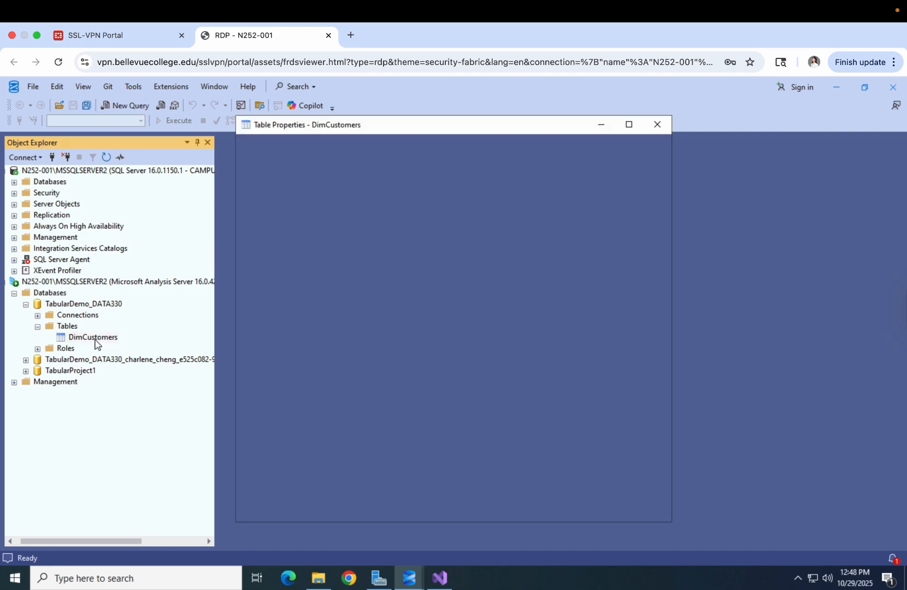
pyautogui.click(579, 509)
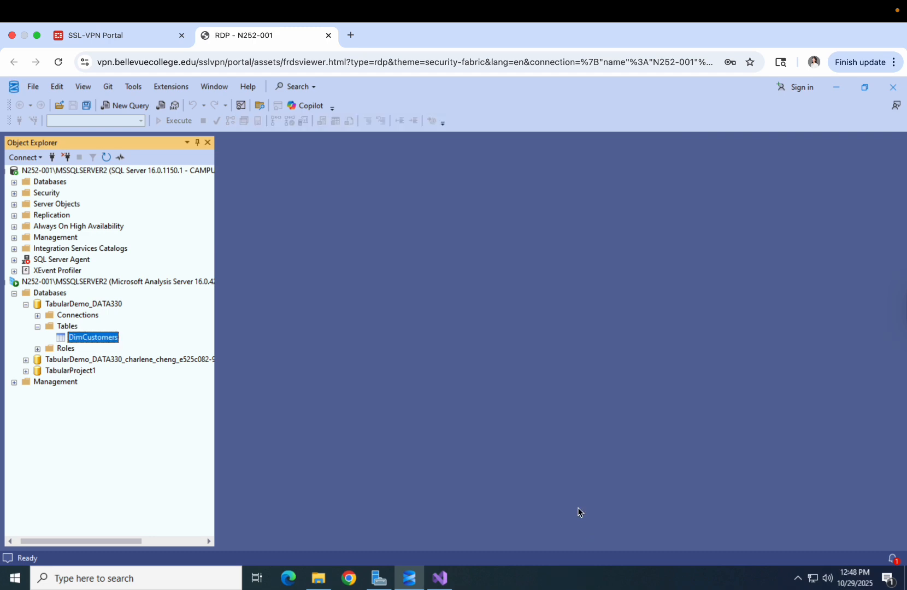
# Launch Excel from the Start menu in the remote desktop session
pyautogui.hotkey('ctrl', 'Up')
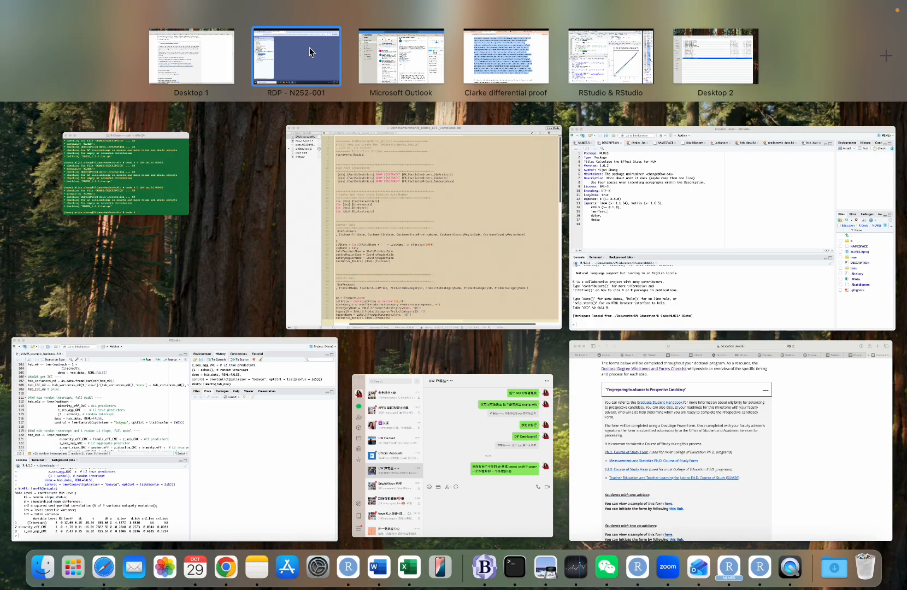
pyautogui.click(309, 50)
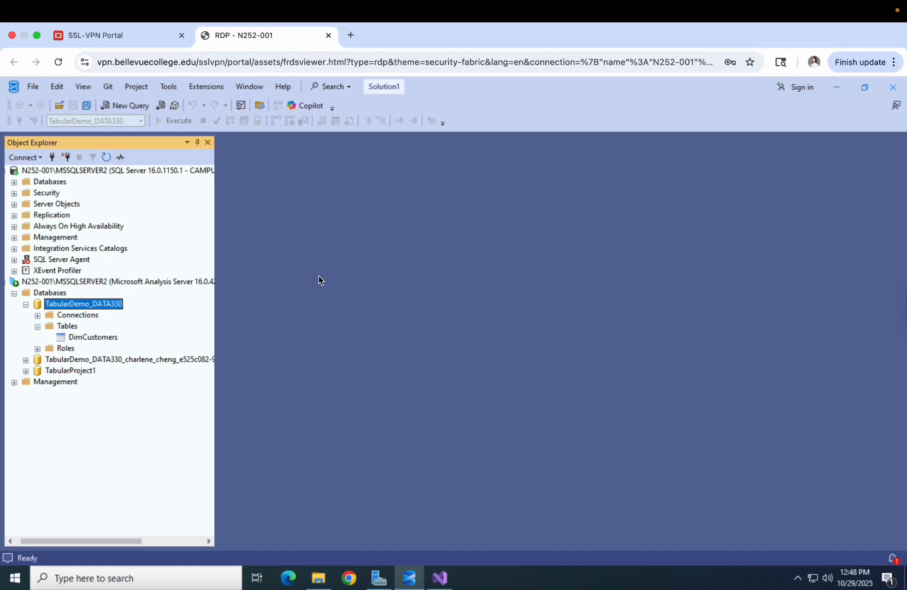
pyautogui.click(178, 580)
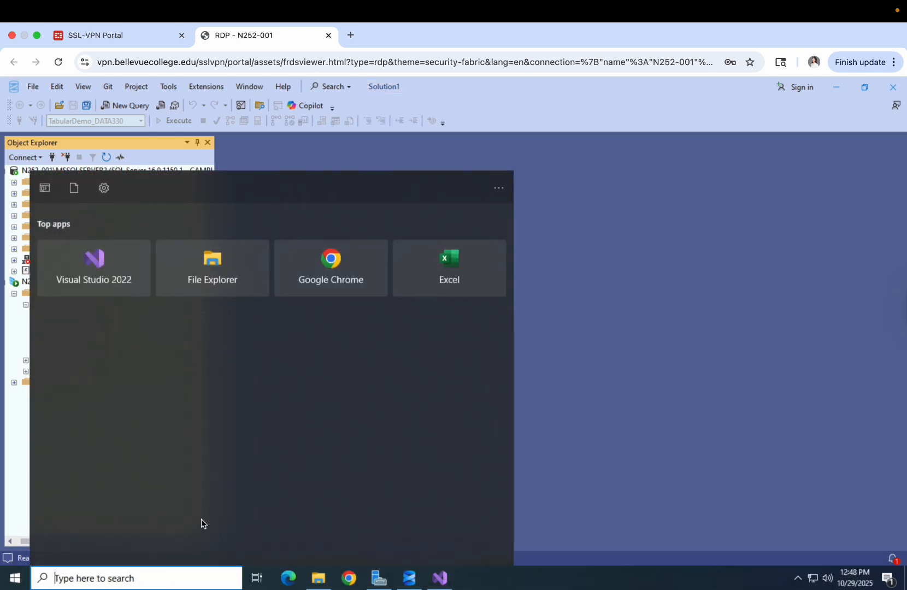
pyautogui.click(442, 280)
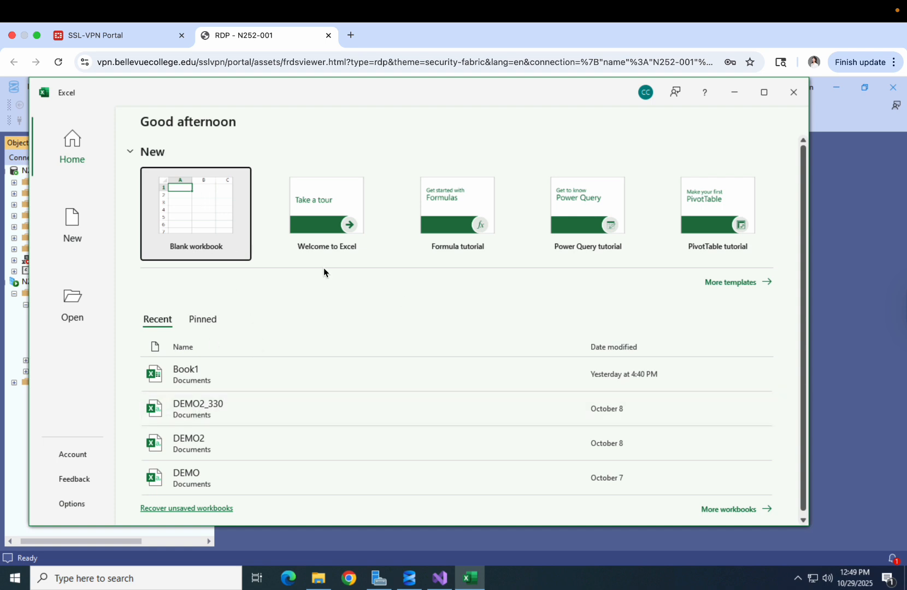
# Create blank workbook Book1 and show the Data tab's Get Data From Database sources
pyautogui.click(202, 218)
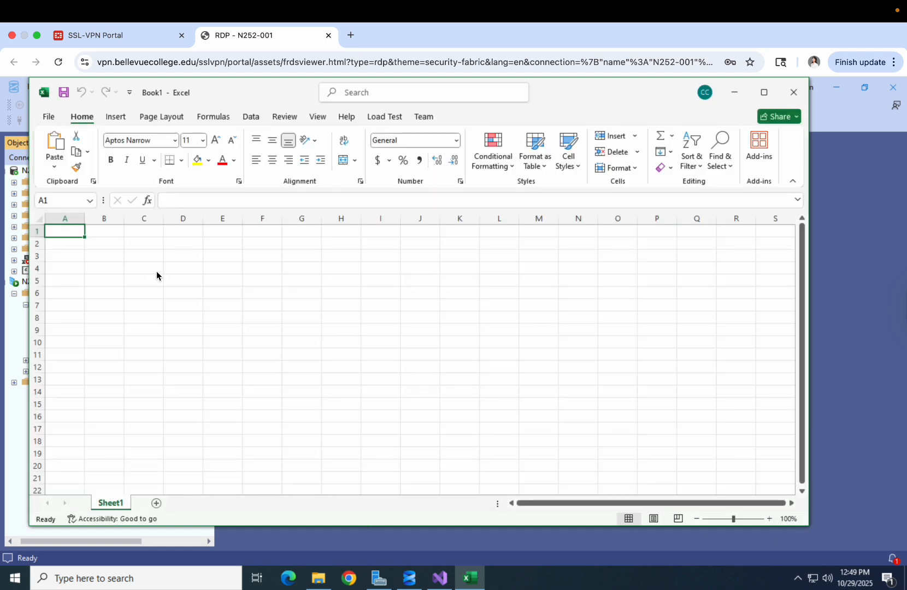
pyautogui.click(111, 119)
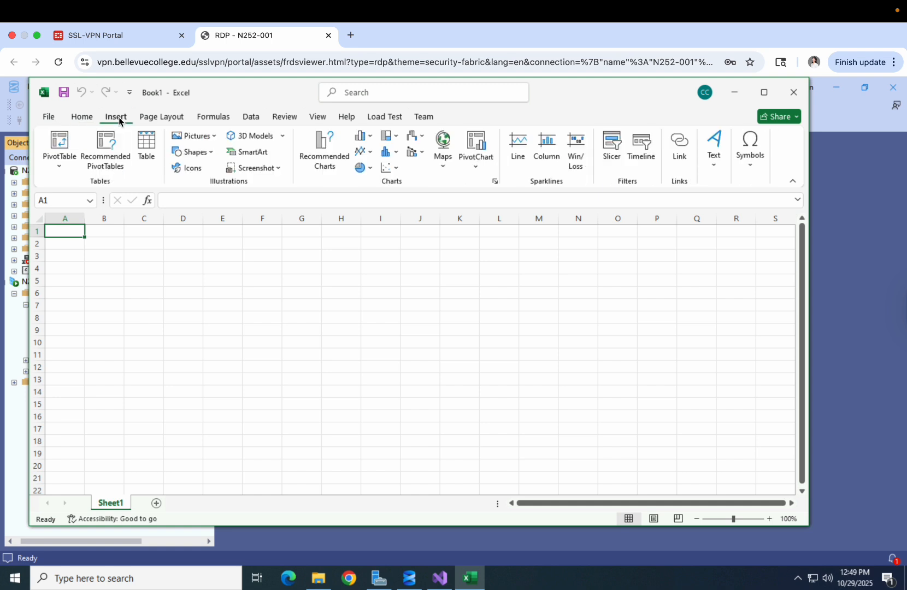
pyautogui.click(250, 117)
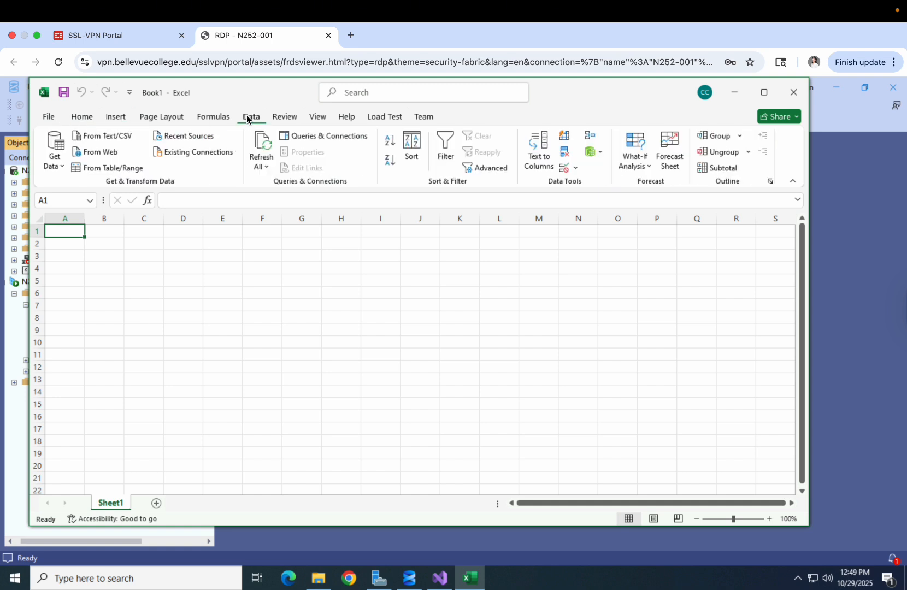
pyautogui.click(60, 168)
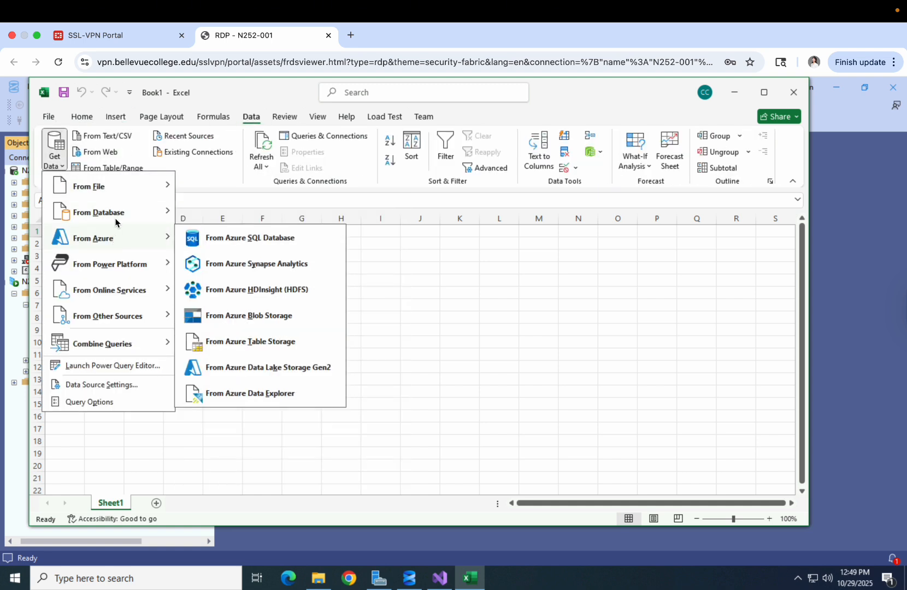
pyautogui.moveTo(117, 220)
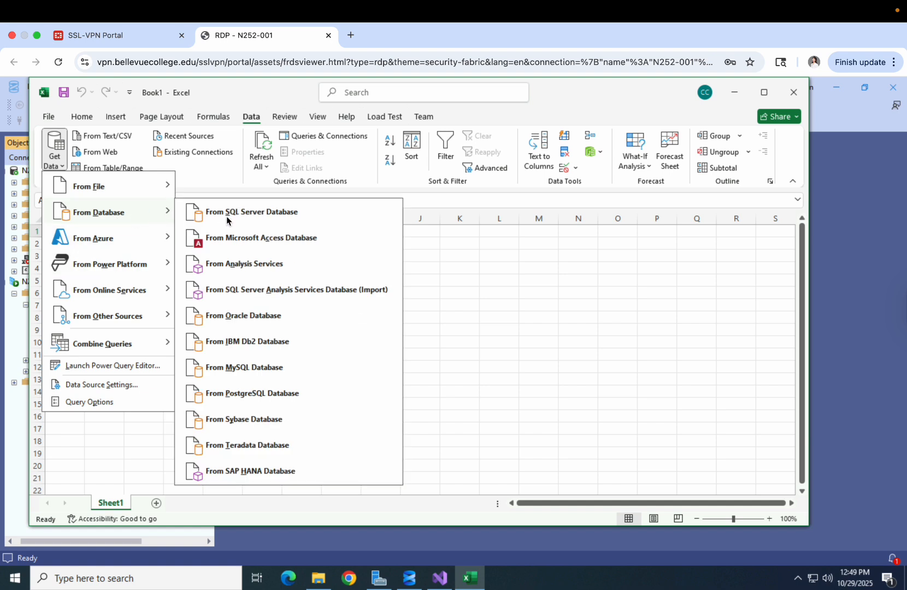
# Start an Analysis Services data connection to server N252-001\MSSQLSERVER2
pyautogui.click(259, 269)
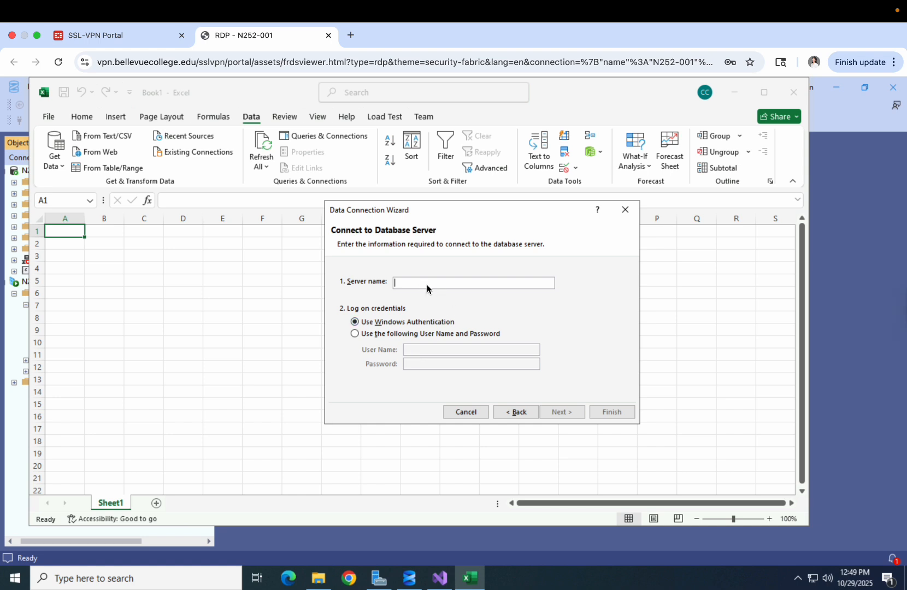
pyautogui.write('N252')
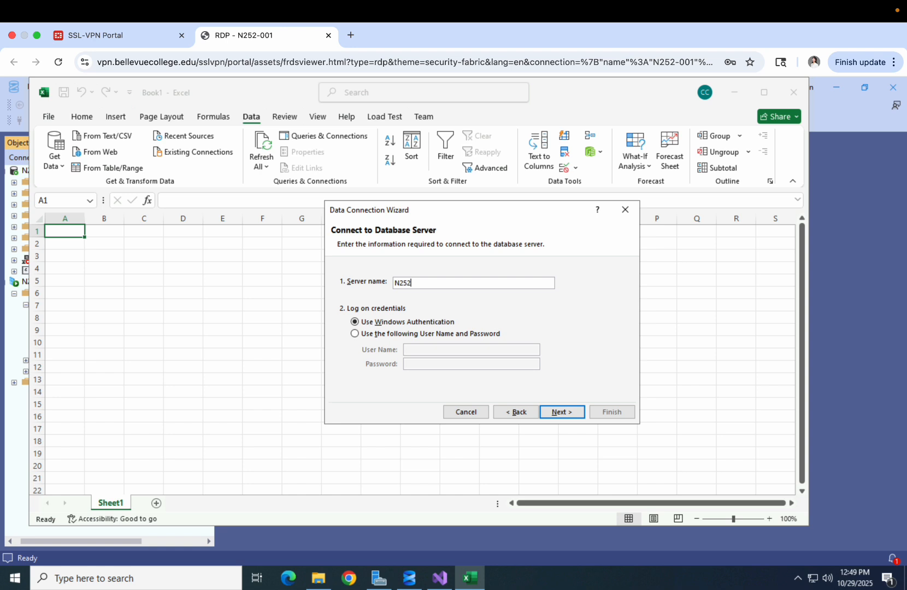
pyautogui.write('-001\\MSSQLSERVER2')
pyautogui.click(563, 412)
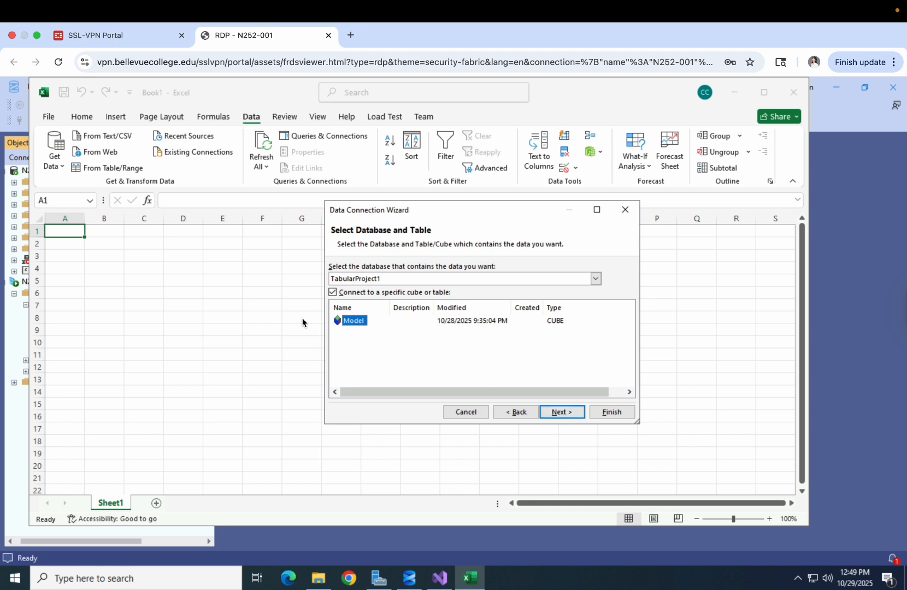
# Connect to the Model cube of TabularDemo_DATA330 and insert a PivotTable report at $A$1
pyautogui.click(477, 333)
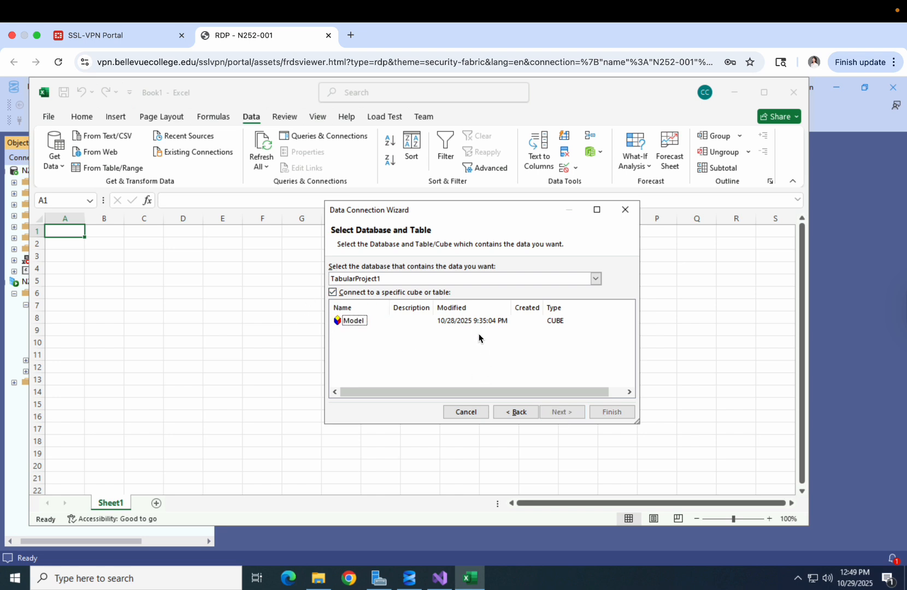
pyautogui.click(595, 279)
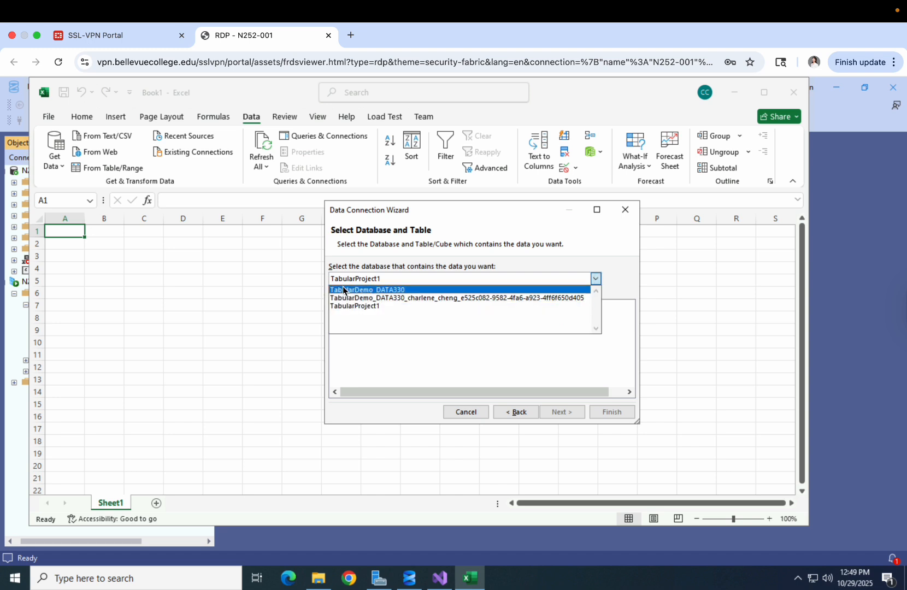
pyautogui.click(358, 290)
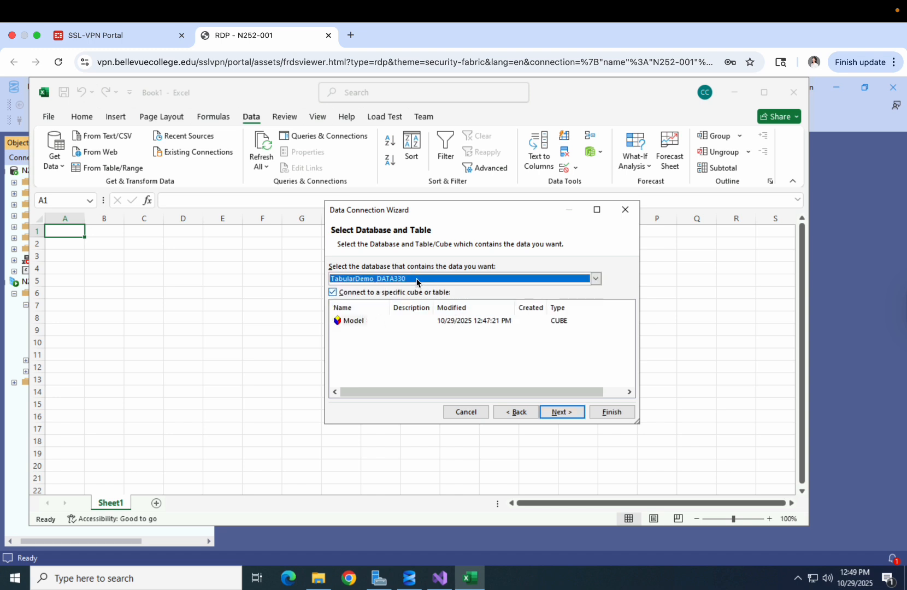
pyautogui.click(386, 324)
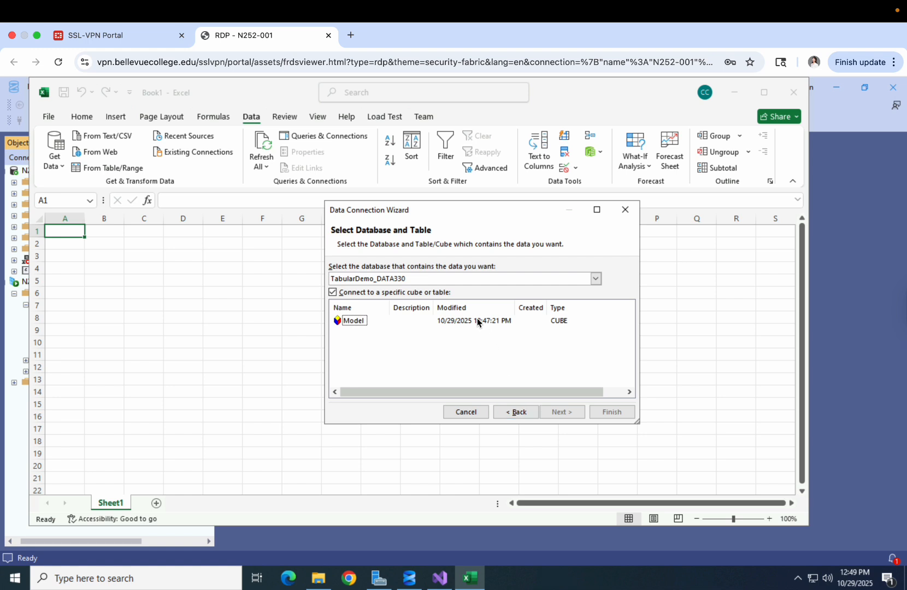
pyautogui.click(338, 321)
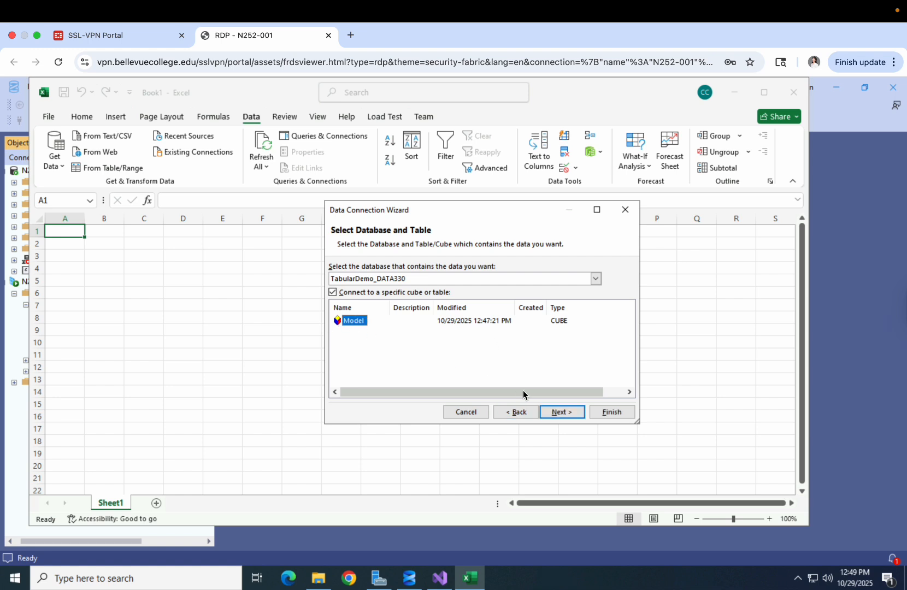
pyautogui.click(562, 414)
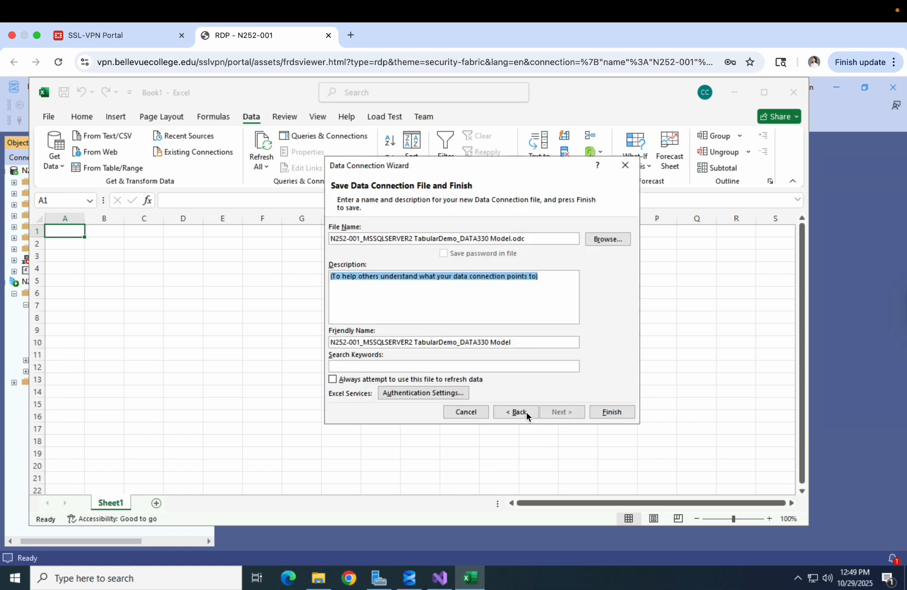
pyautogui.click(611, 412)
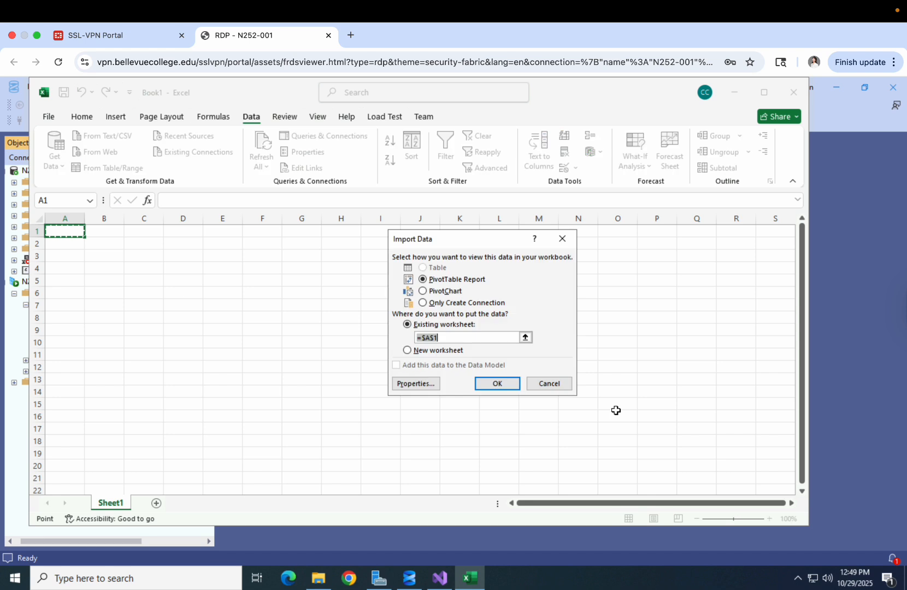
pyautogui.click(482, 385)
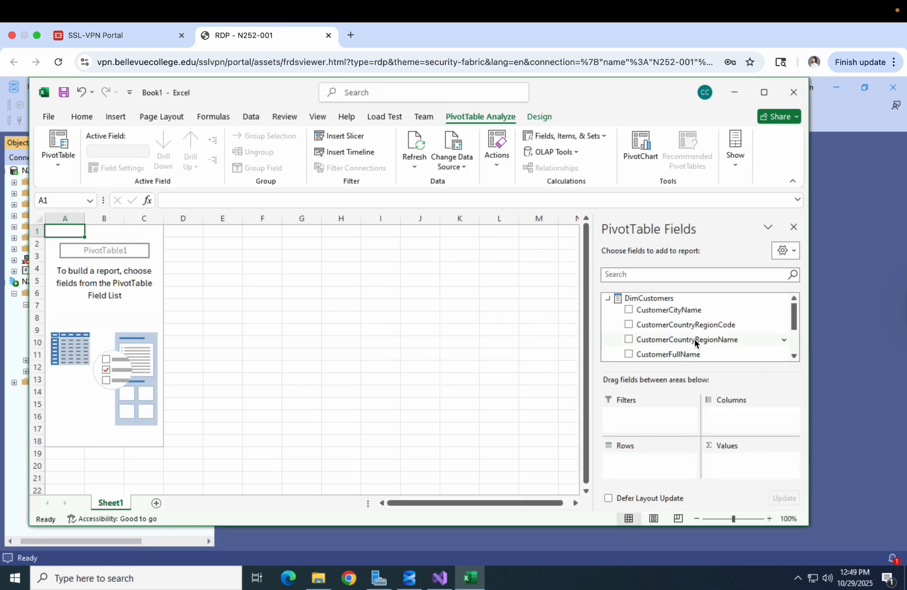
# Add CustomerCityName, CustomerKey and CustomerFullName as PivotTable row fields
pyautogui.scroll(-3, 695, 342)
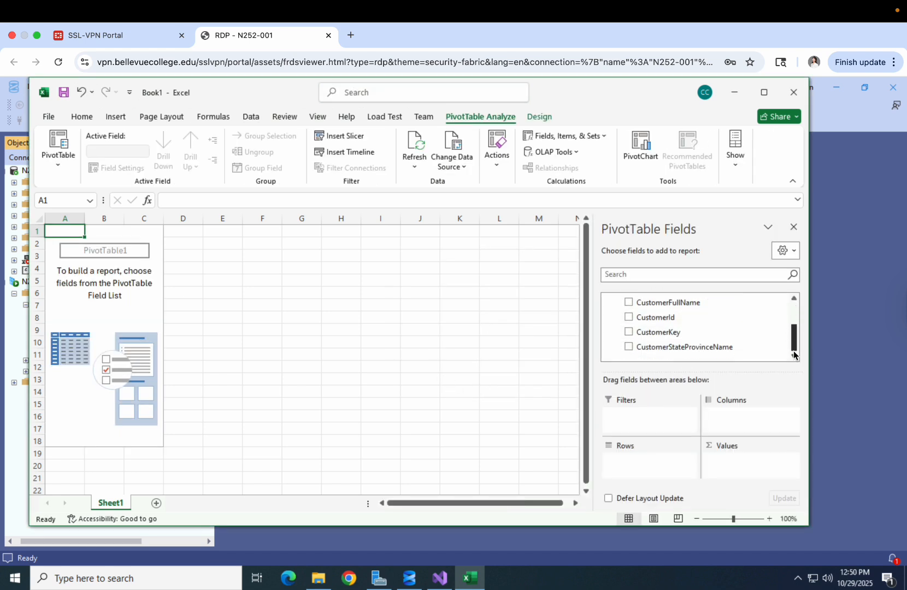
pyautogui.moveTo(793, 349); pyautogui.dragTo(787, 300)
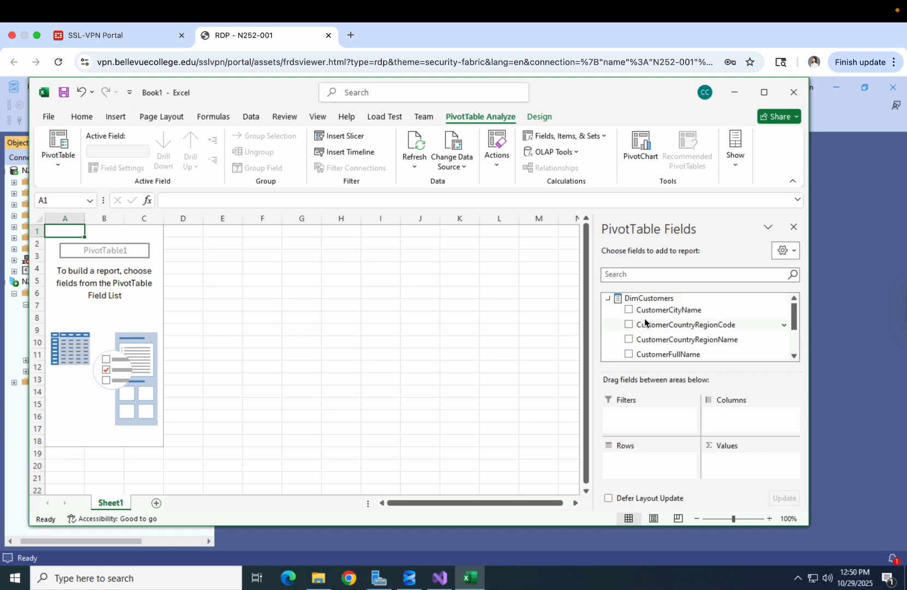
pyautogui.click(629, 310)
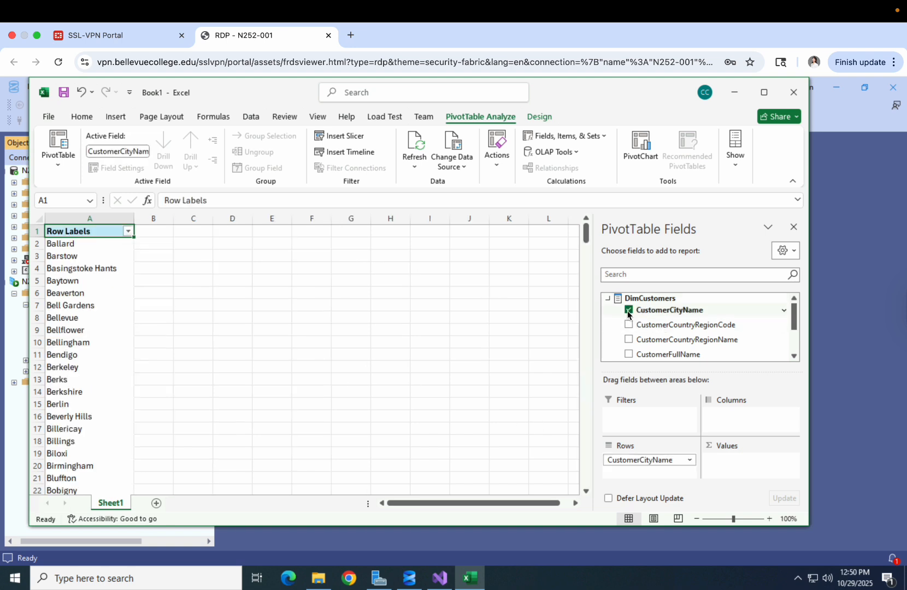
pyautogui.scroll(-1, 660, 339)
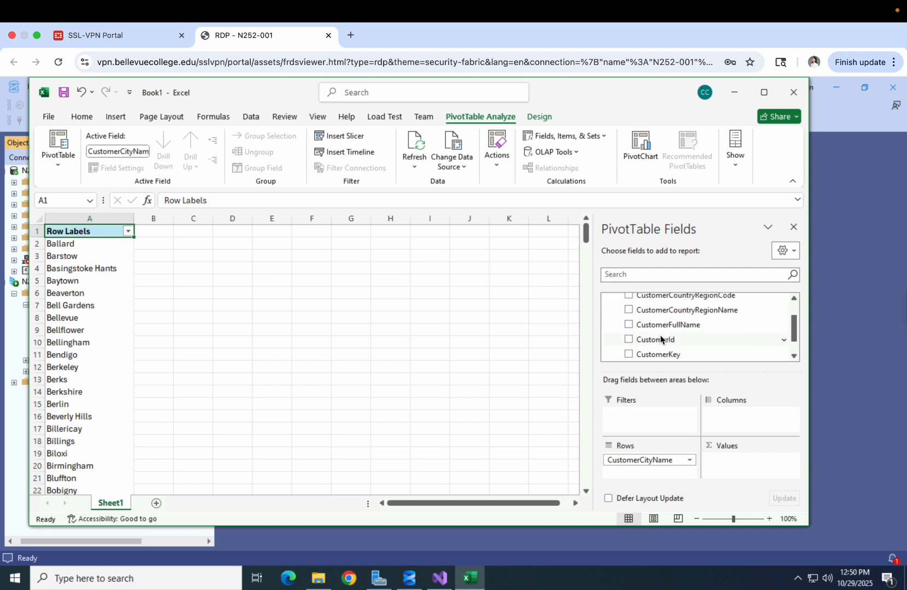
pyautogui.click(629, 354)
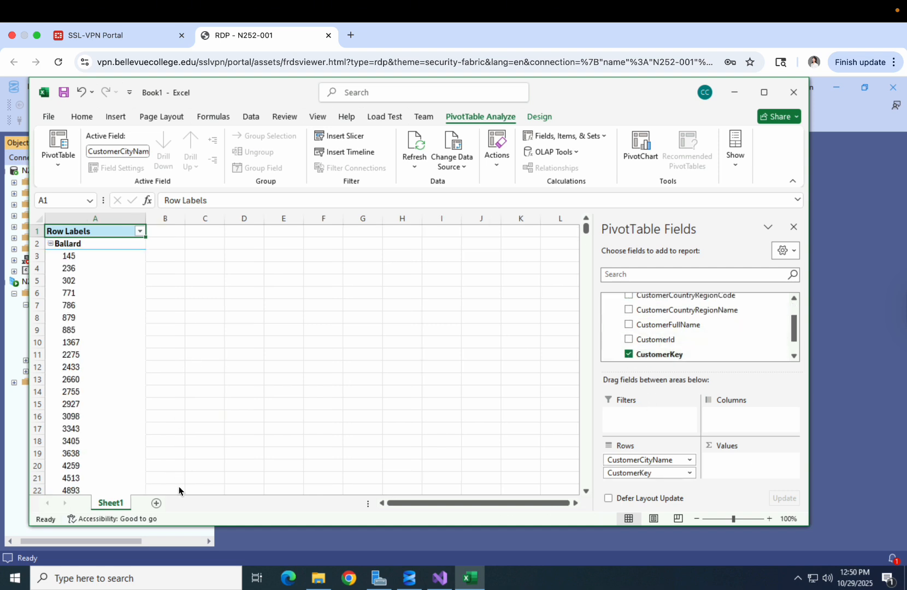
pyautogui.click(161, 269)
pyautogui.click(118, 246)
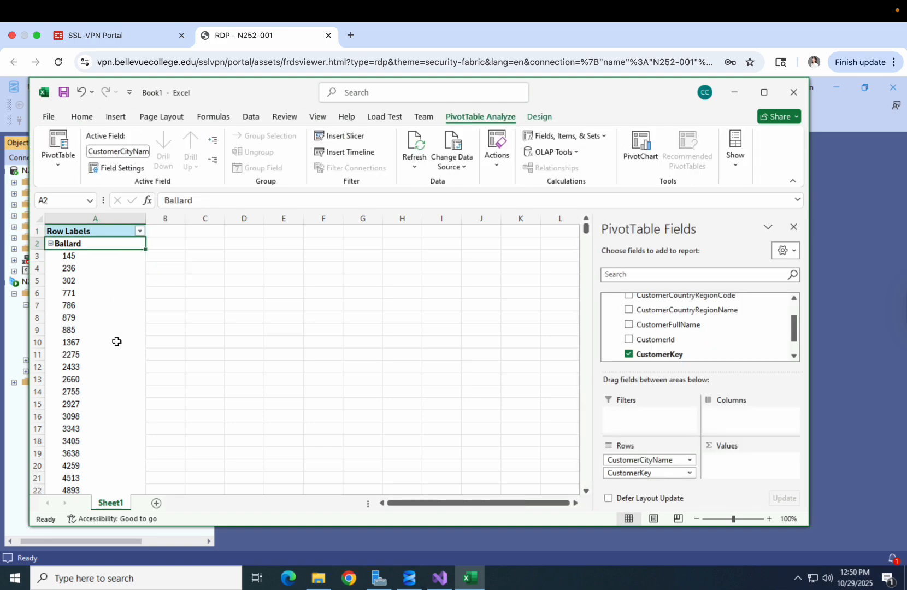
pyautogui.click(116, 341)
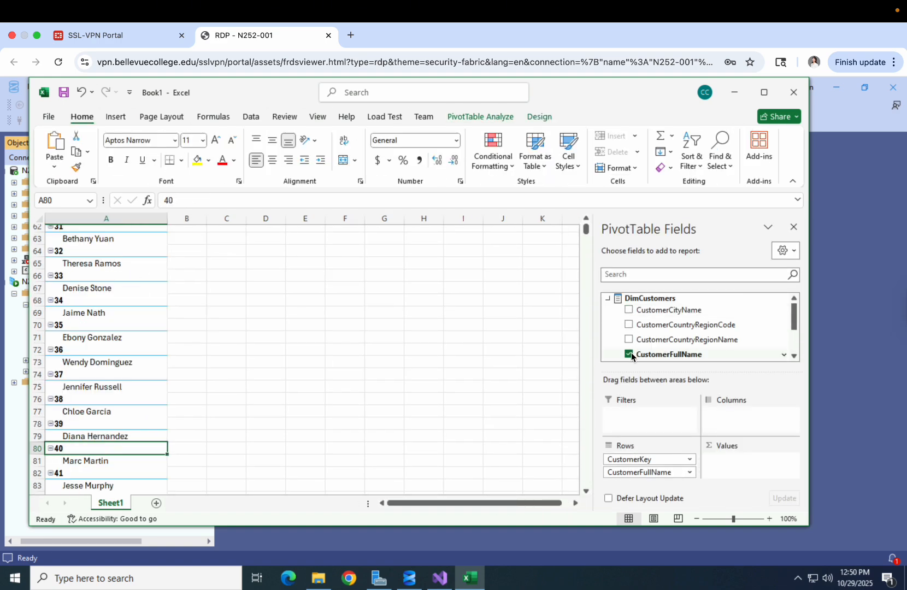
# Clear the row fields, then add CustomerFullName, CustomerId and CustomerKey in that order
pyautogui.click(629, 354)
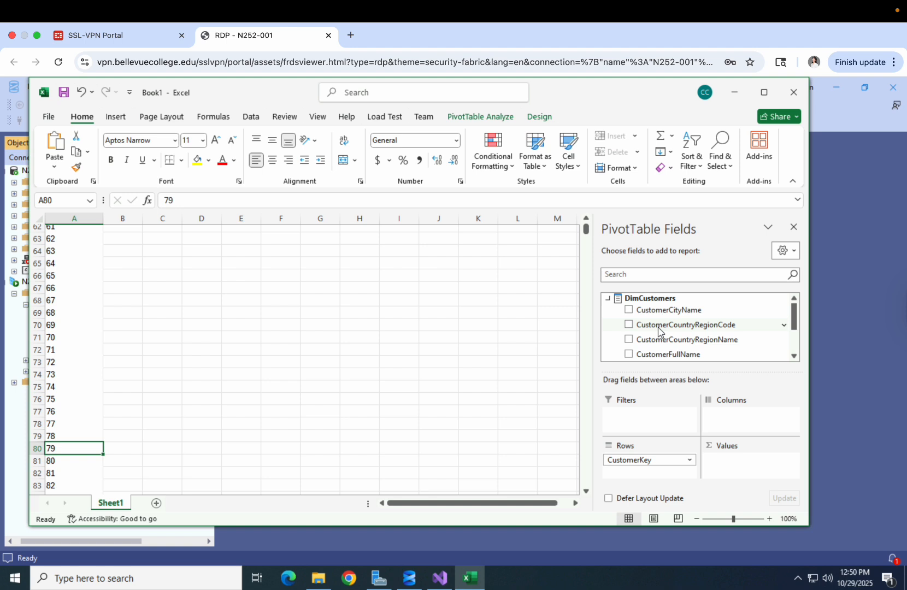
pyautogui.scroll(-2, 659, 330)
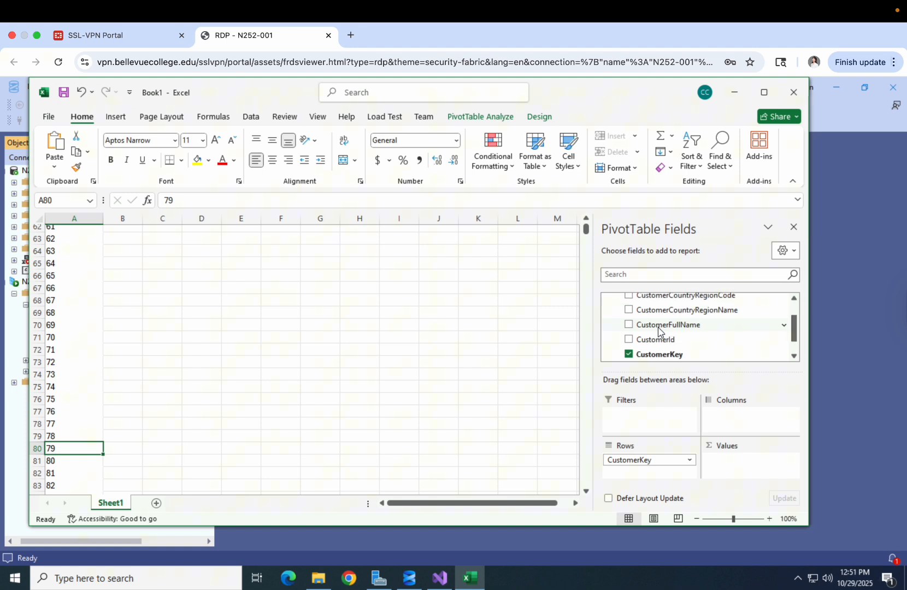
pyautogui.click(629, 355)
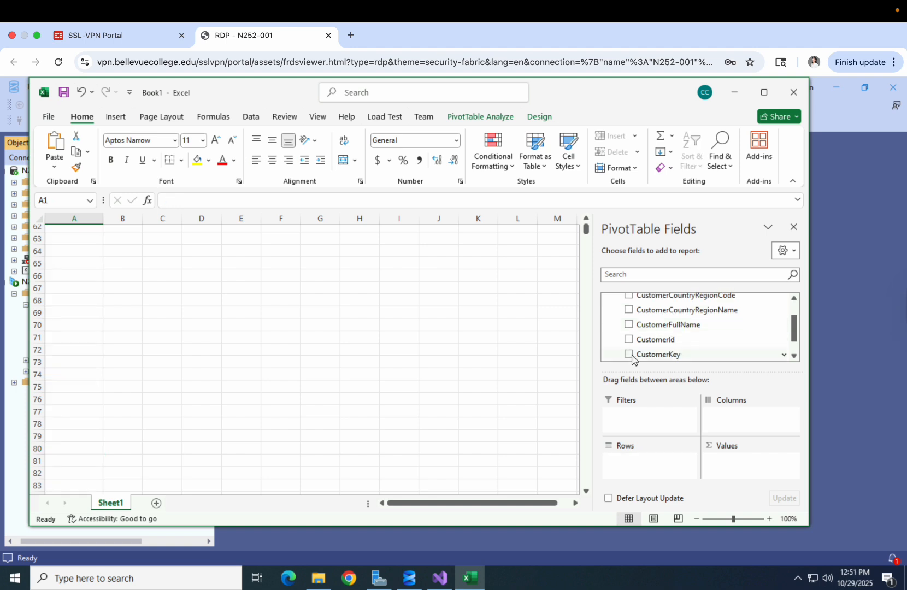
pyautogui.click(629, 325)
pyautogui.click(629, 339)
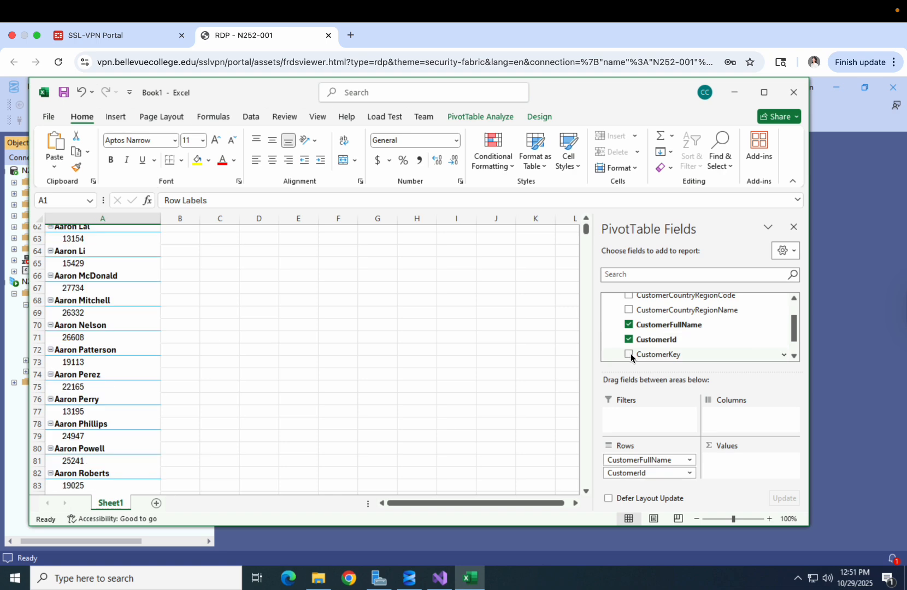
pyautogui.click(629, 353)
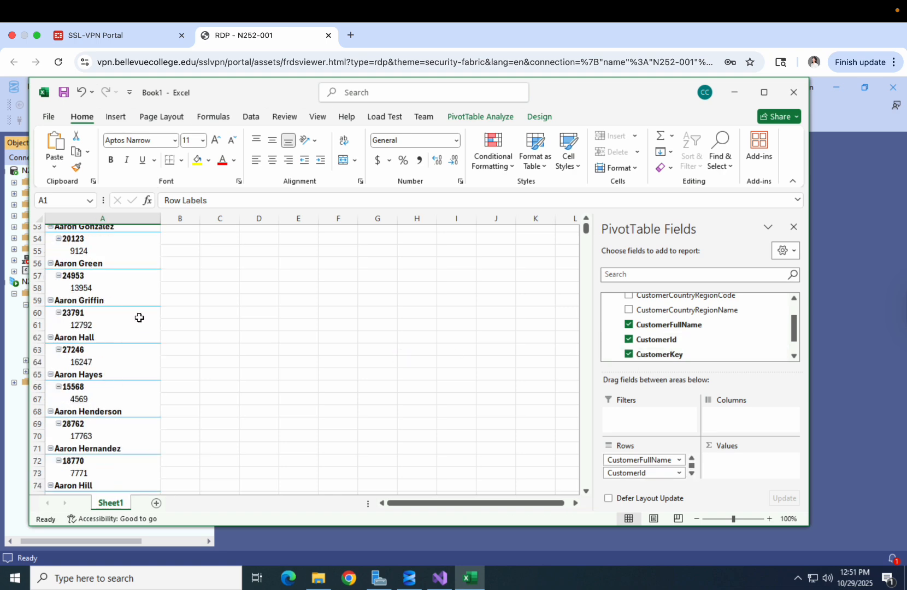
# Scroll through the PivotTable to review each customer's name, ID and key
pyautogui.scroll(17, 140, 317)
pyautogui.scroll(-20, 139, 317)
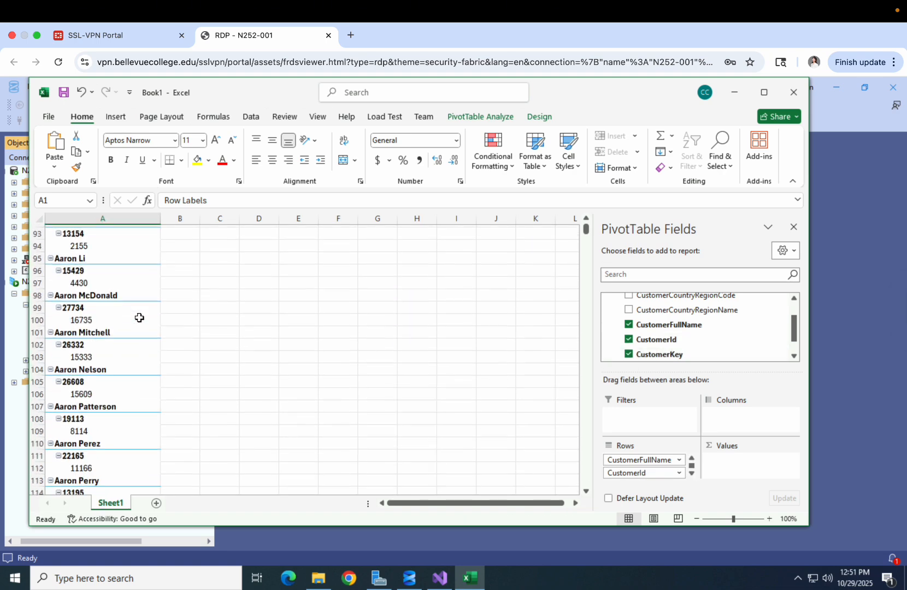
pyautogui.scroll(-20, 139, 318)
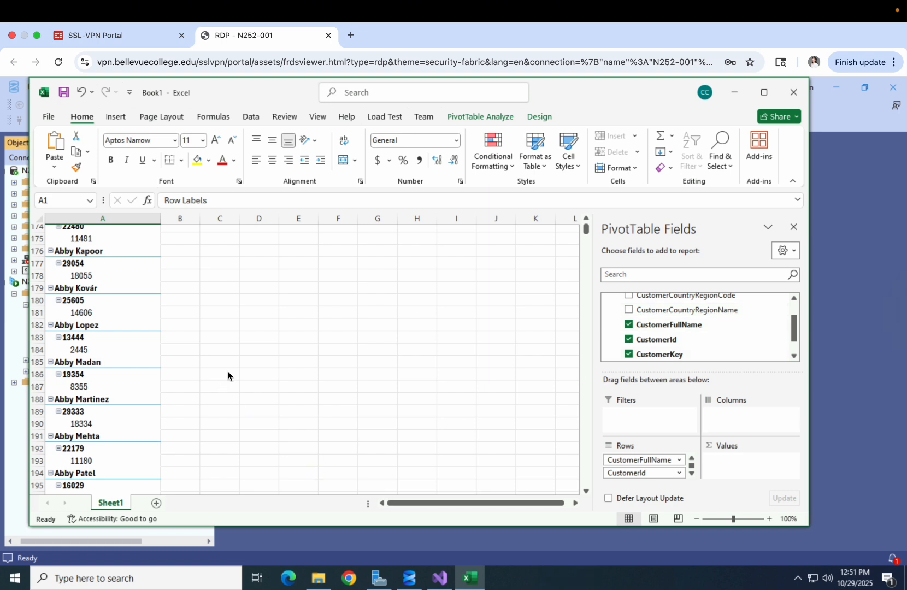
pyautogui.moveTo(240, 90); pyautogui.dragTo(257, 80)
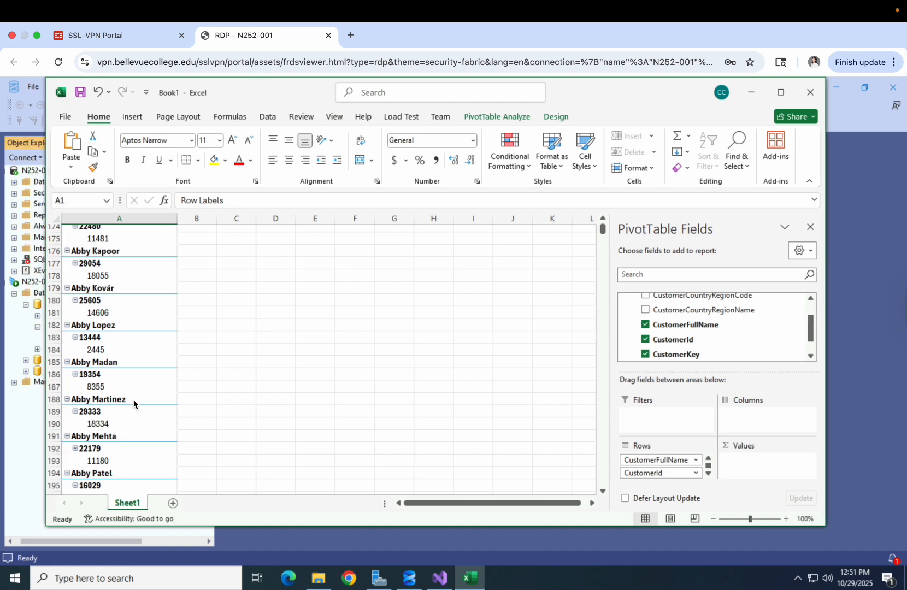
pyautogui.scroll(20, 133, 399)
pyautogui.scroll(20, 133, 403)
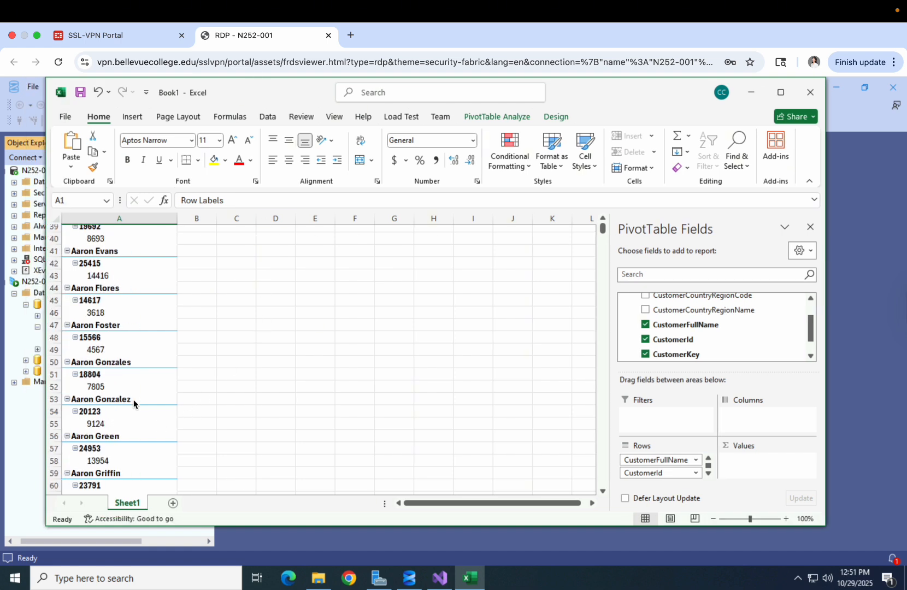